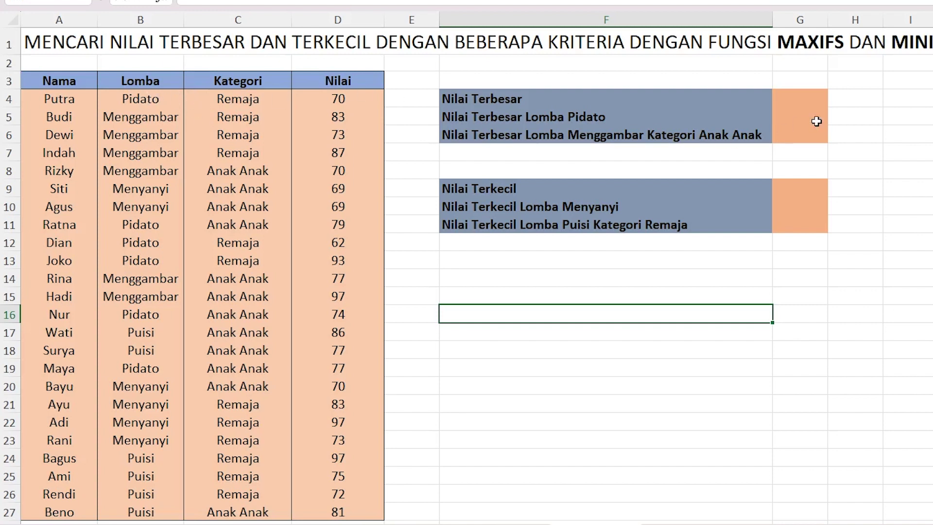
# - Enter =MAX(D4:D27) in G4 so Nilai Terbesar shows 97
pyautogui.click(806, 101)
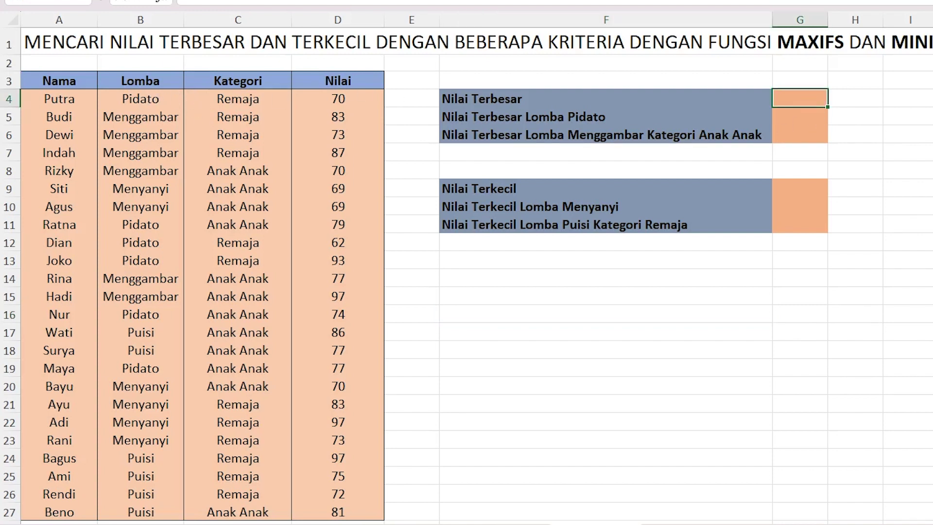
pyautogui.write('=ma')
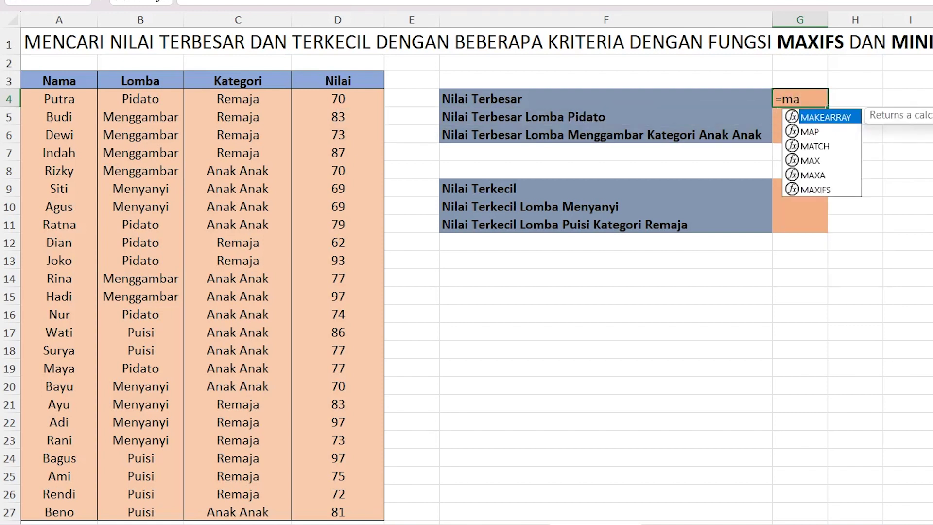
pyautogui.write('x(')
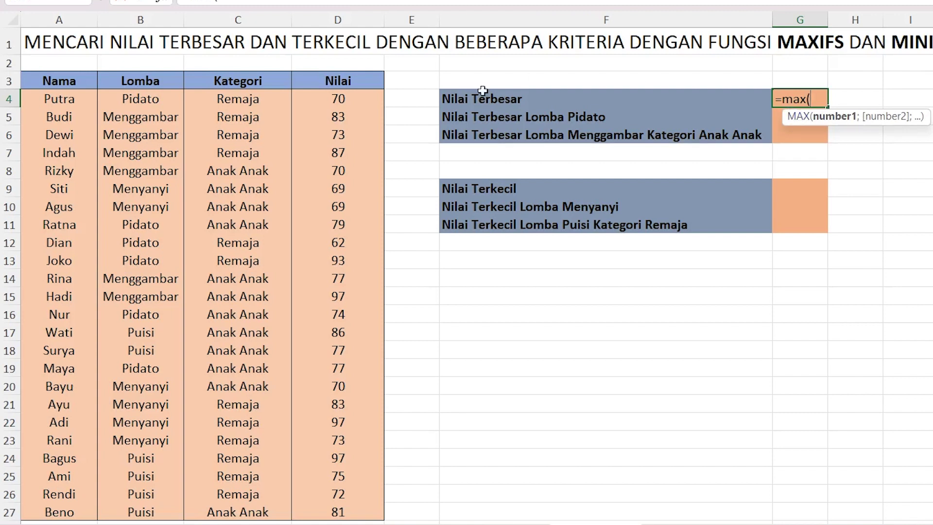
pyautogui.click(315, 103)
pyautogui.moveTo(314, 103); pyautogui.dragTo(335, 510)
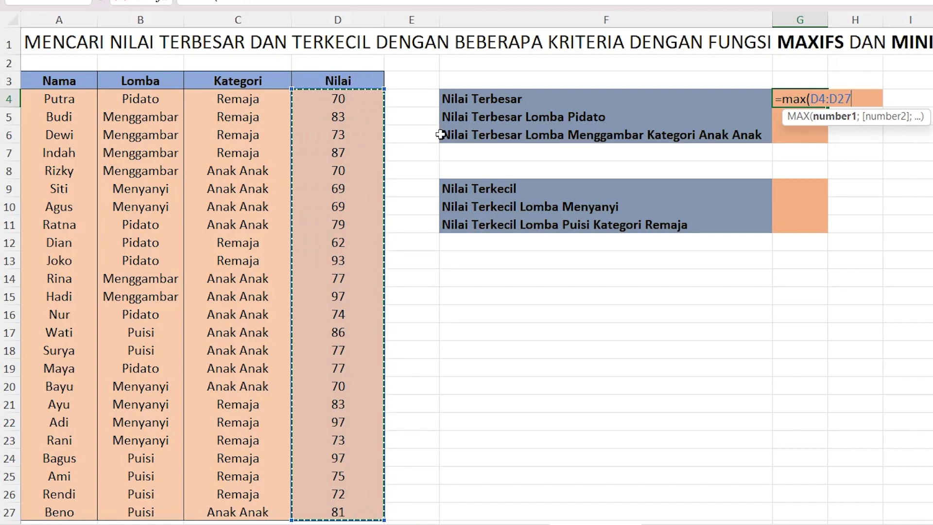
pyautogui.write(')')
pyautogui.press('Return')
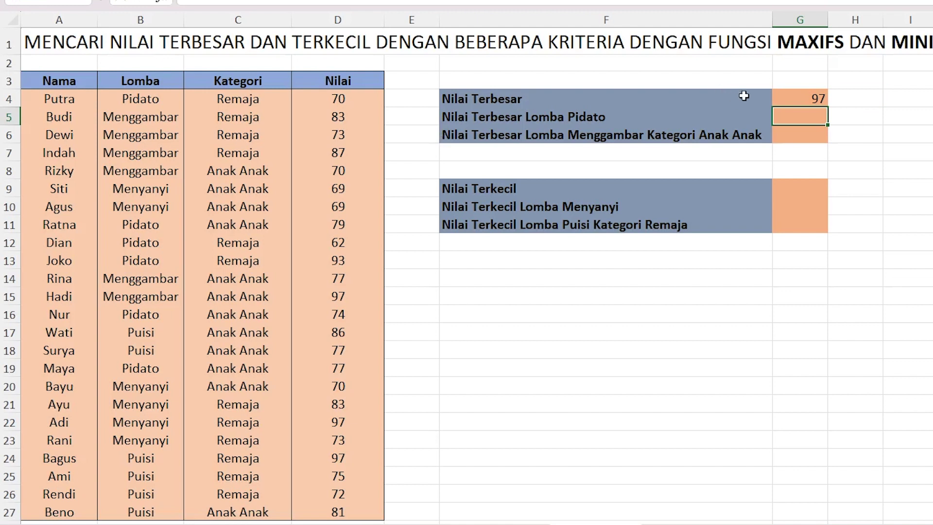
pyautogui.click(797, 89)
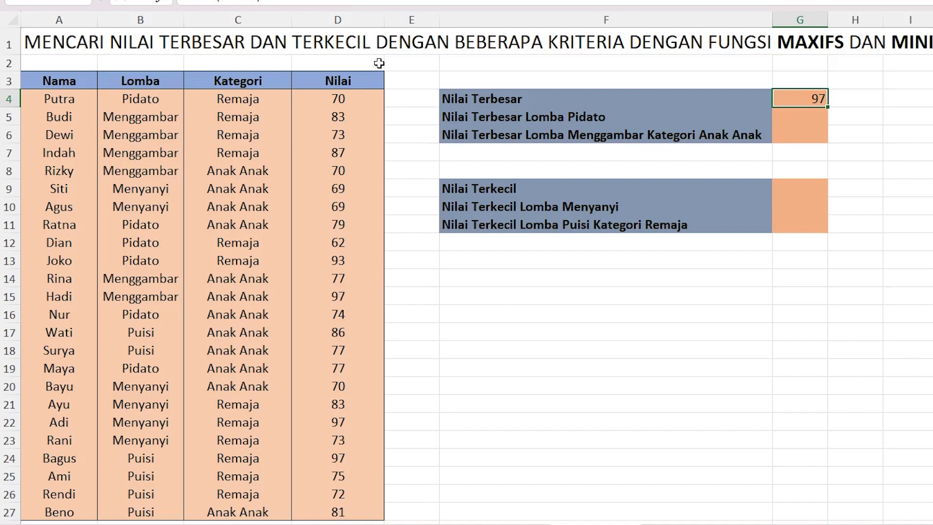
pyautogui.click(353, 18)
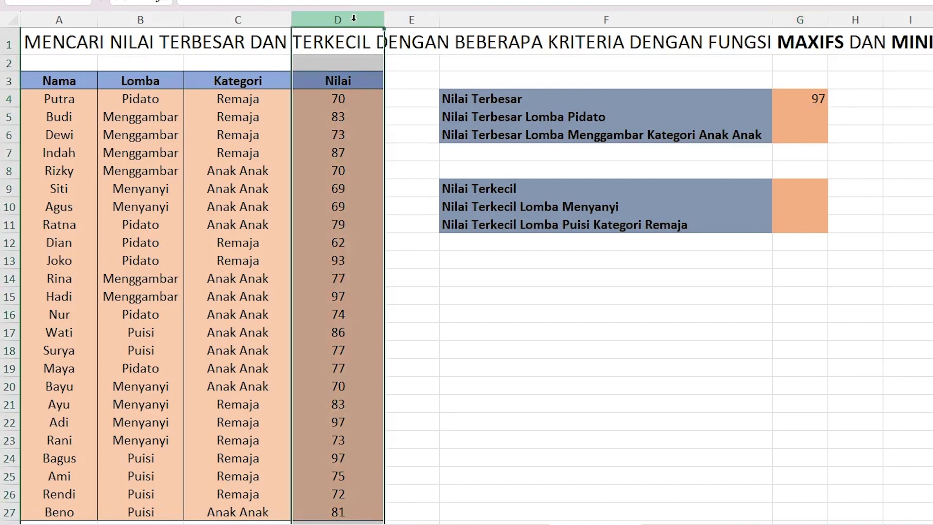
pyautogui.click(141, 18)
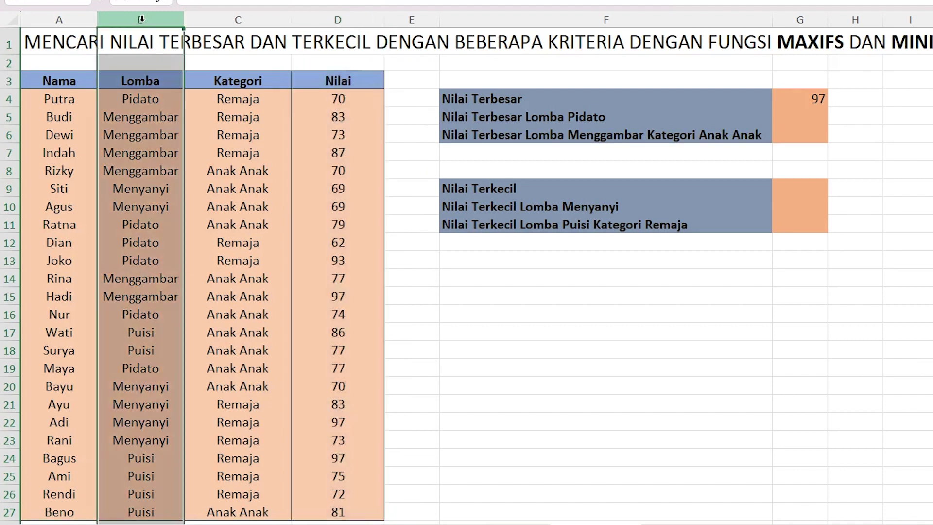
pyautogui.click(232, 20)
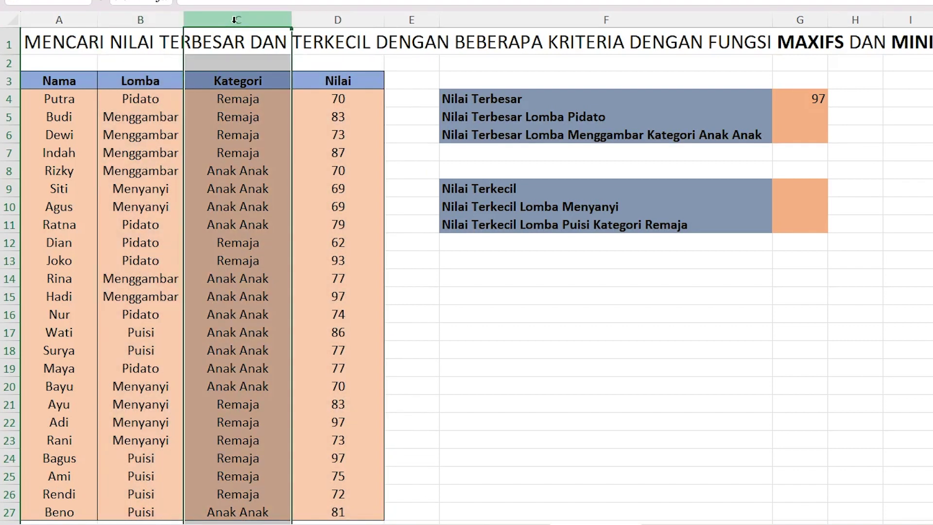
pyautogui.click(780, 117)
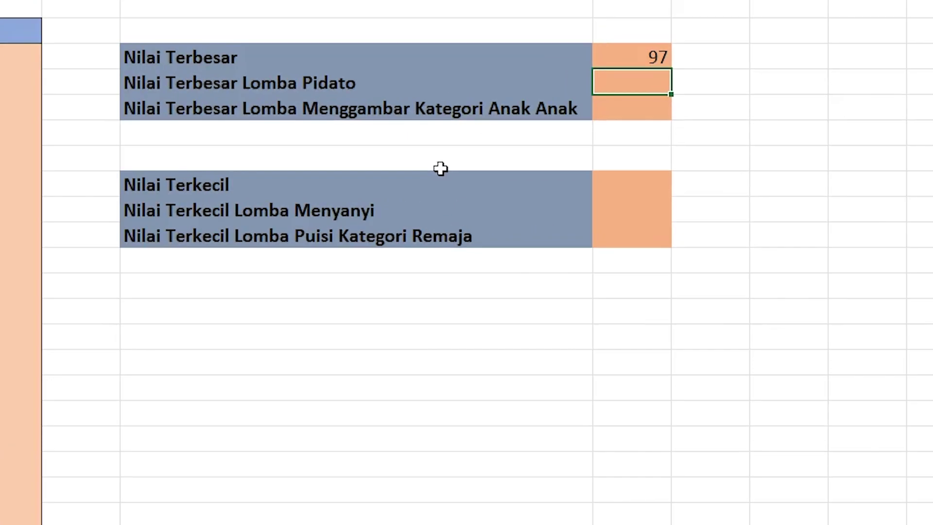
# - Write =MAXIFS(D4:D27;B4:B27;"Pidato") in G5 for the top Pidato score
pyautogui.write('=maxifs')
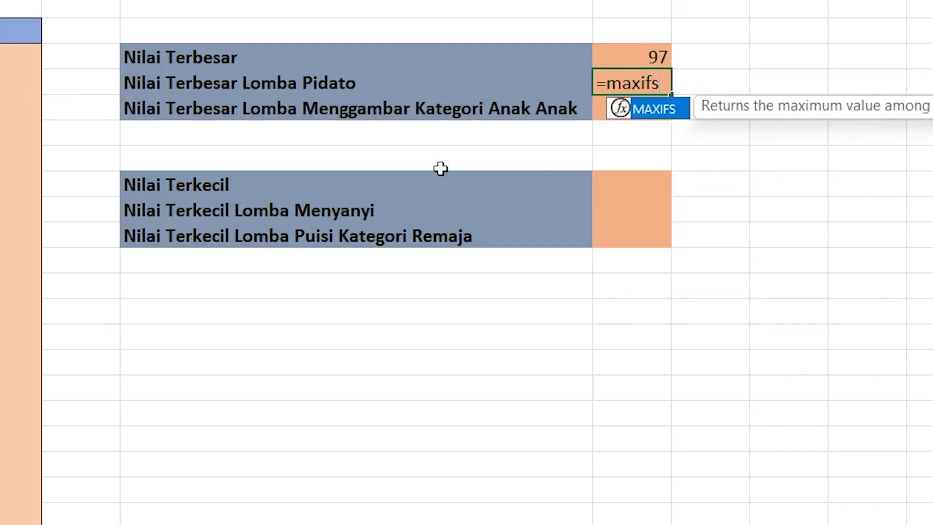
pyautogui.write('(')
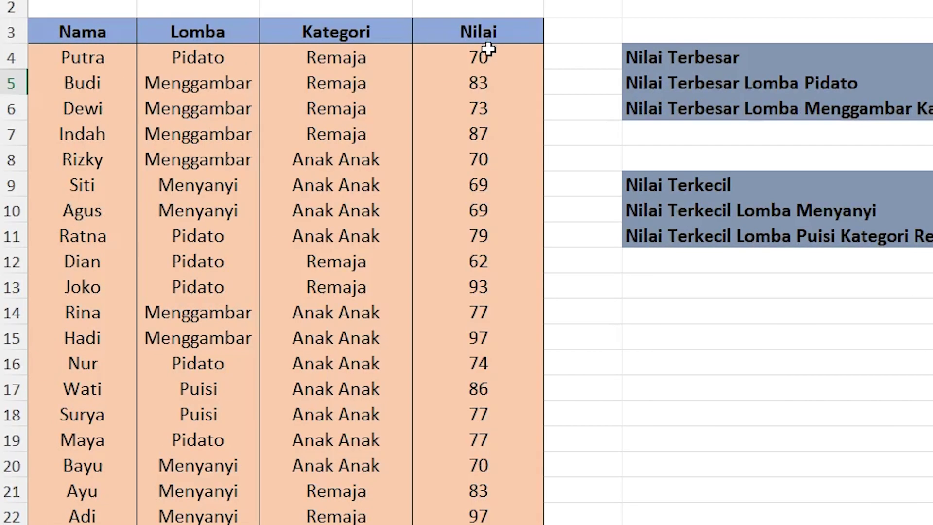
pyautogui.moveTo(479, 60); pyautogui.dragTo(481, 522)
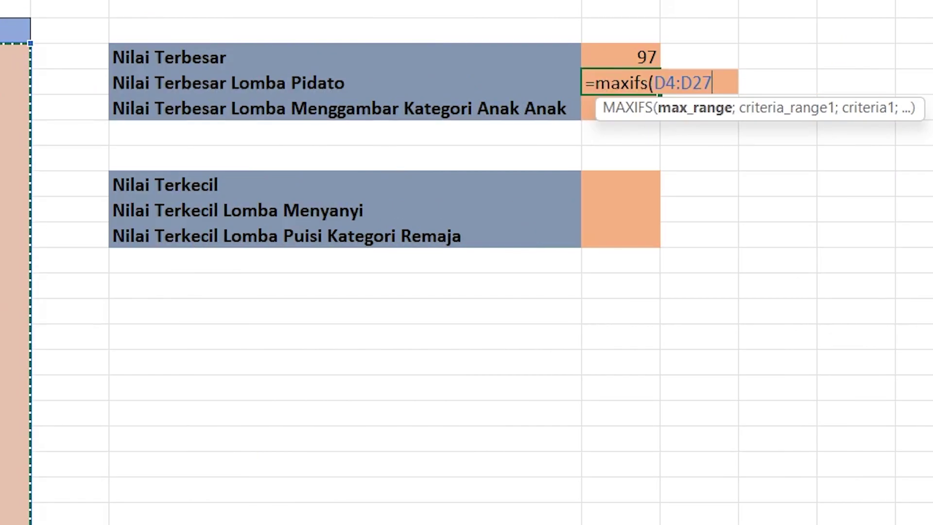
pyautogui.write(';')
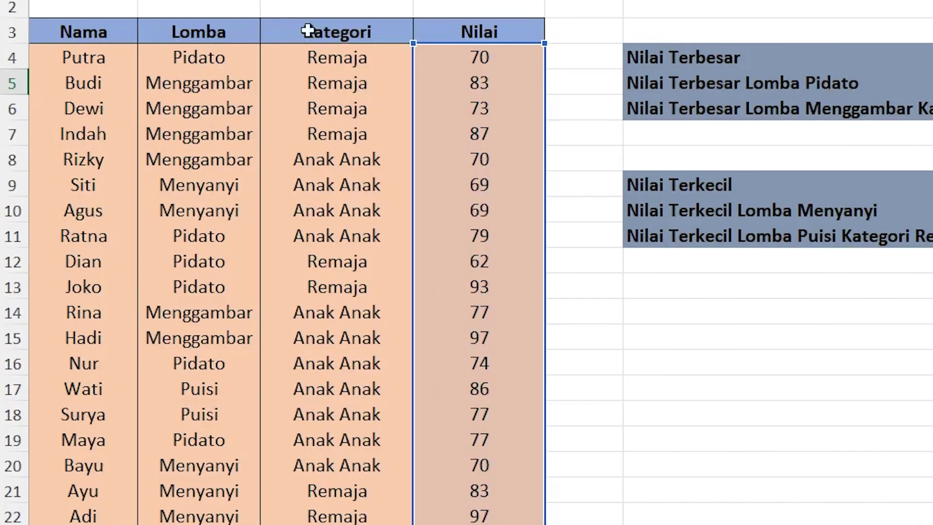
pyautogui.moveTo(243, 50); pyautogui.dragTo(224, 83)
pyautogui.hotkey('ctrl', 'shift', 'Down')
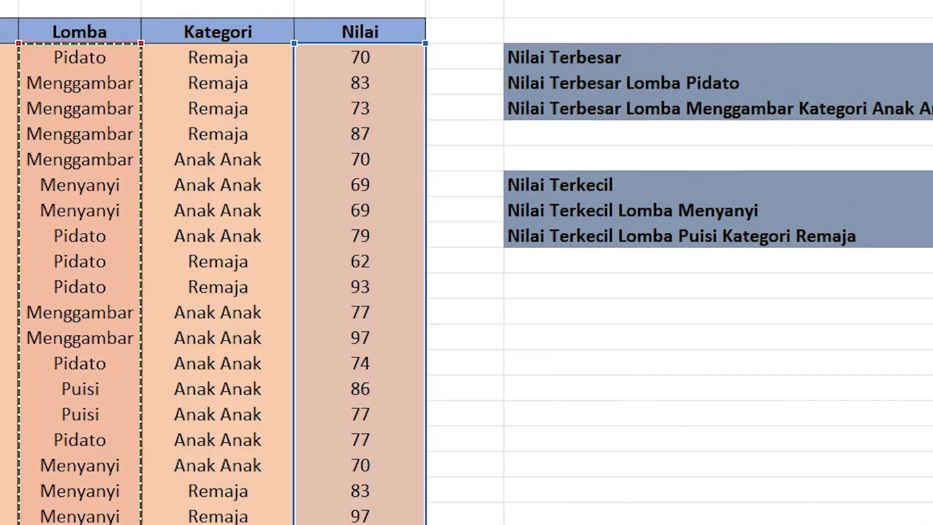
pyautogui.write(';')
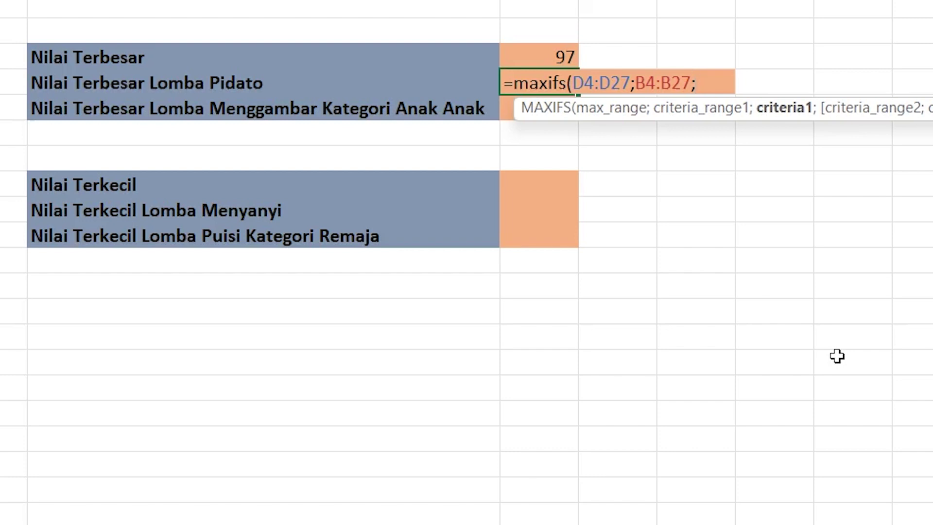
pyautogui.write('"')
pyautogui.write('Pidato"')
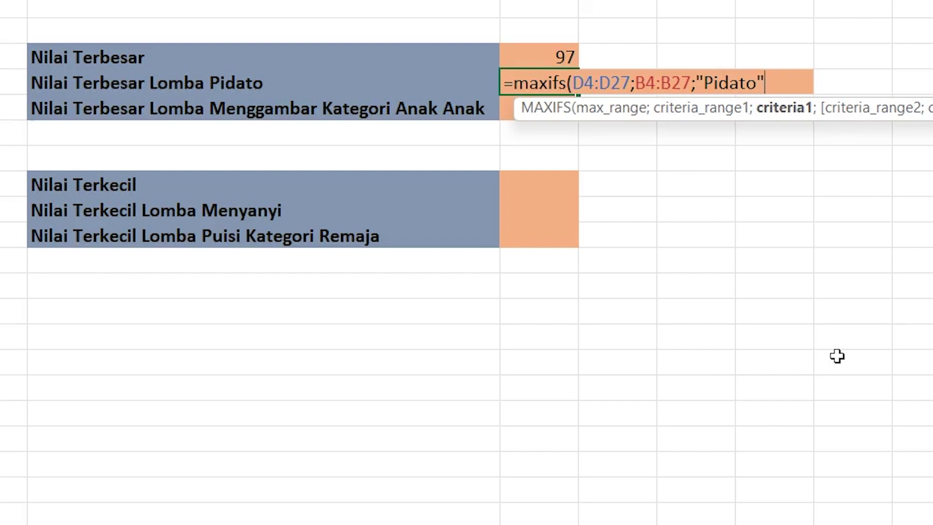
pyautogui.write(')')
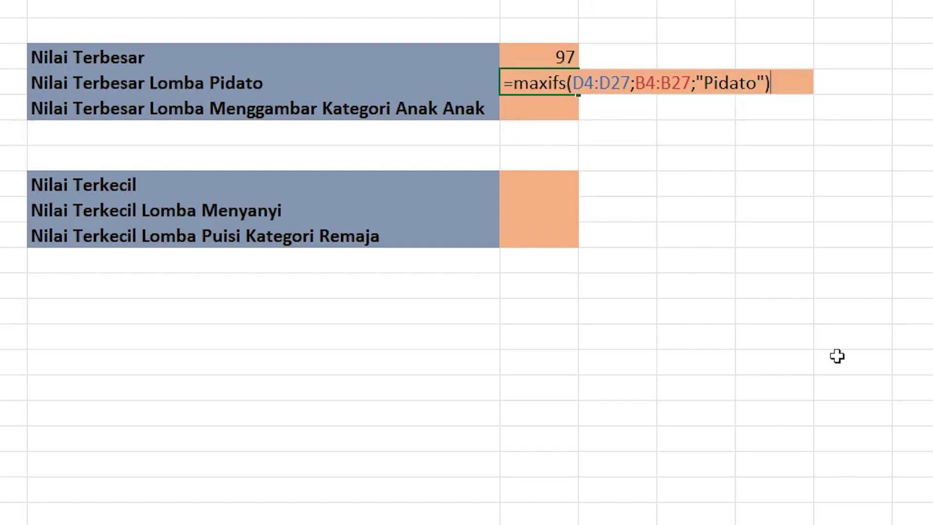
pyautogui.press('Return')
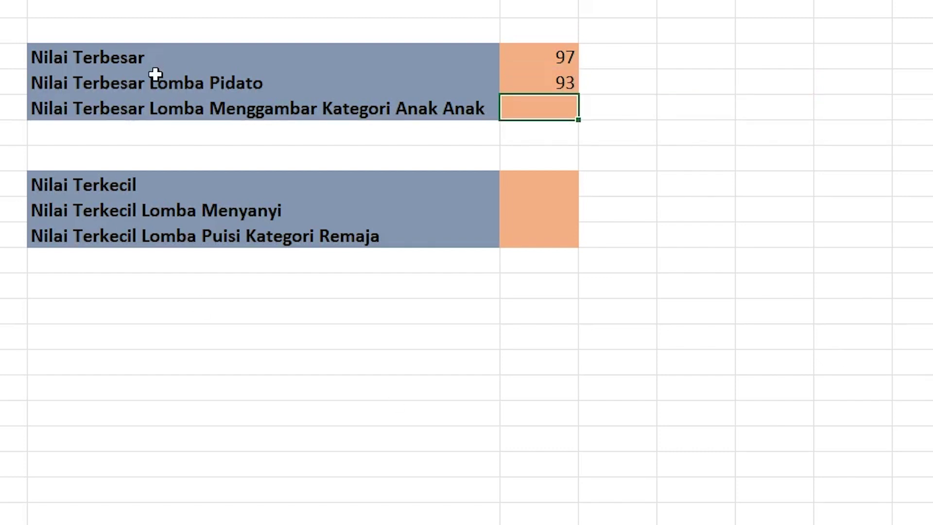
# - Colour the text of the six Pidato rows red
pyautogui.click(530, 78)
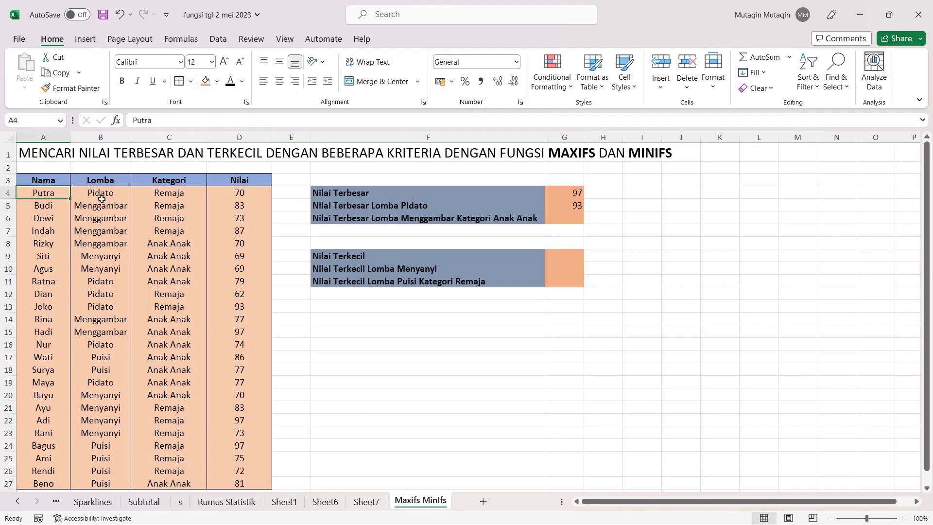
pyautogui.moveTo(47, 193); pyautogui.dragTo(226, 194)
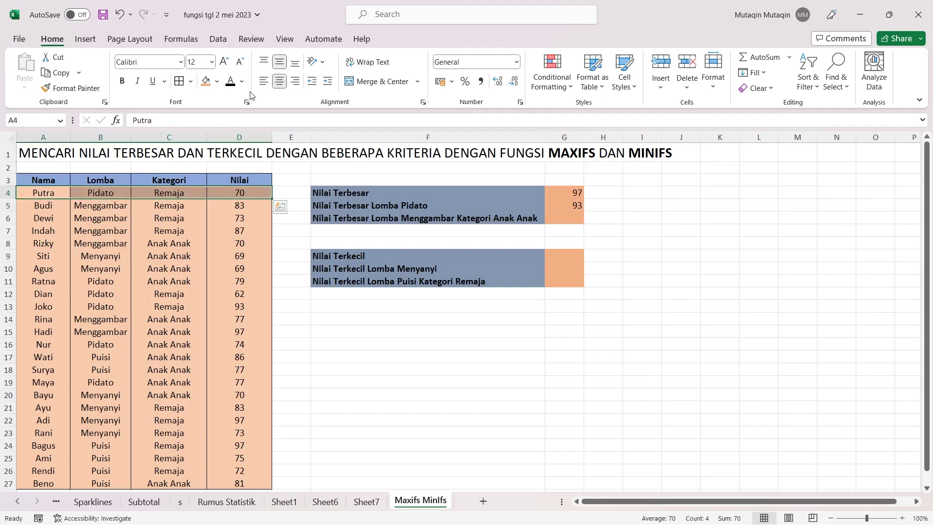
pyautogui.click(241, 82)
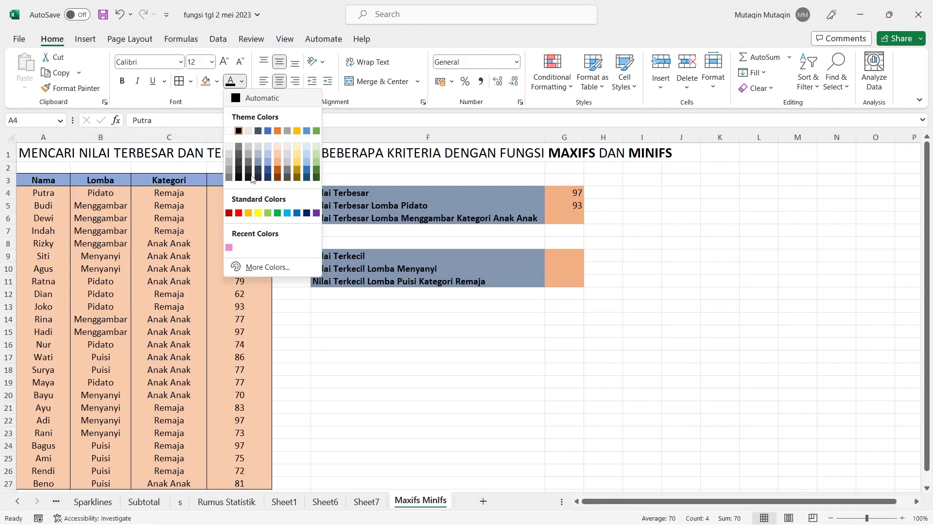
pyautogui.click(239, 213)
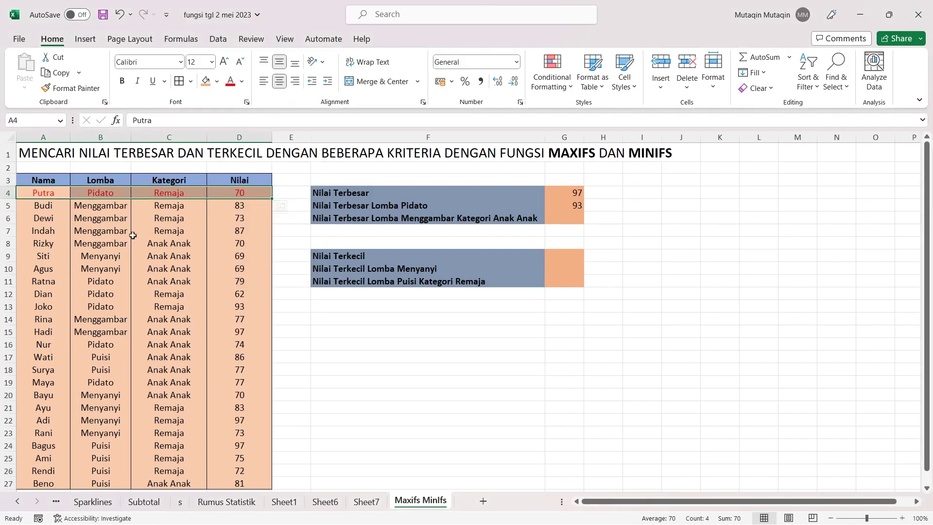
pyautogui.moveTo(45, 278); pyautogui.dragTo(240, 304)
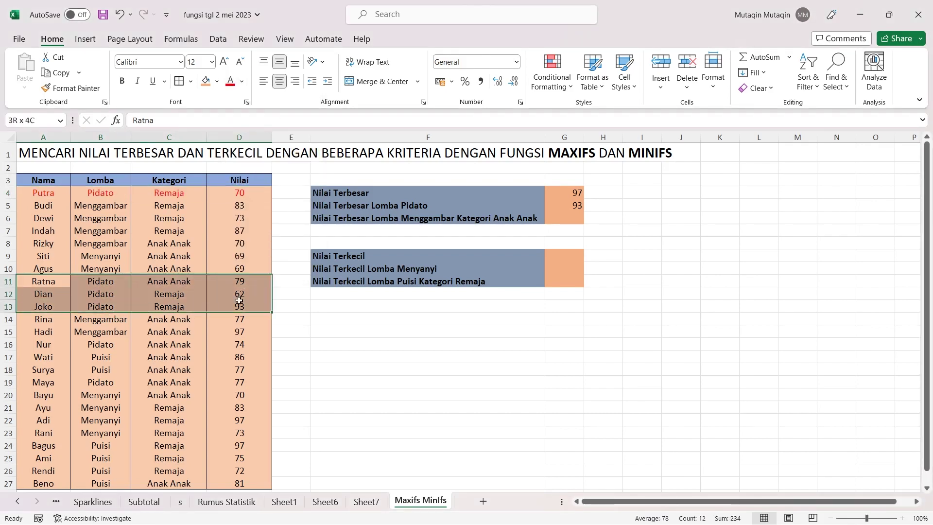
pyautogui.click(230, 82)
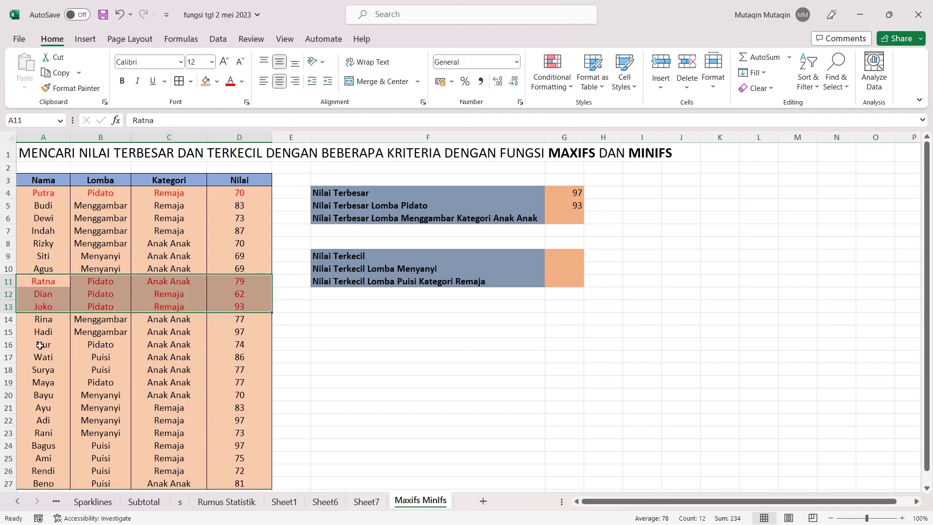
pyautogui.moveTo(40, 345); pyautogui.dragTo(243, 345)
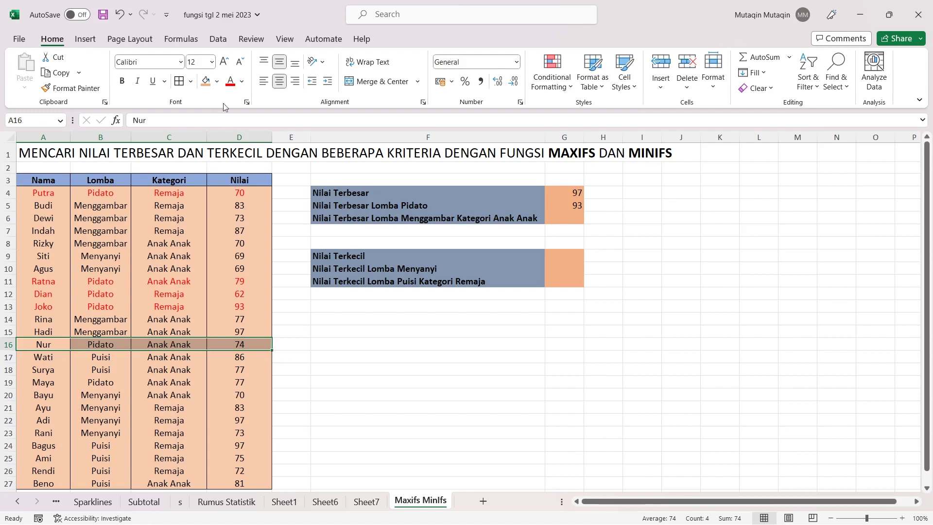
pyautogui.click(231, 81)
pyautogui.moveTo(35, 383); pyautogui.dragTo(240, 384)
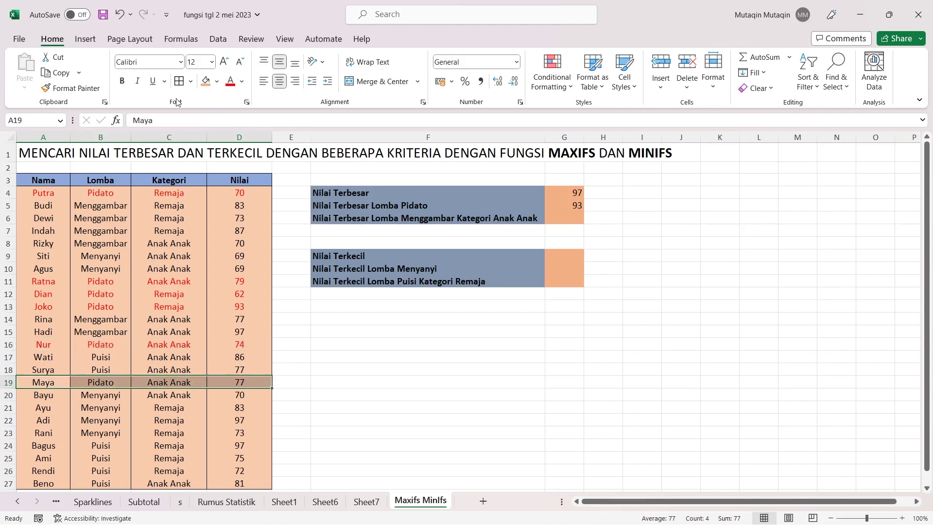
pyautogui.click(230, 81)
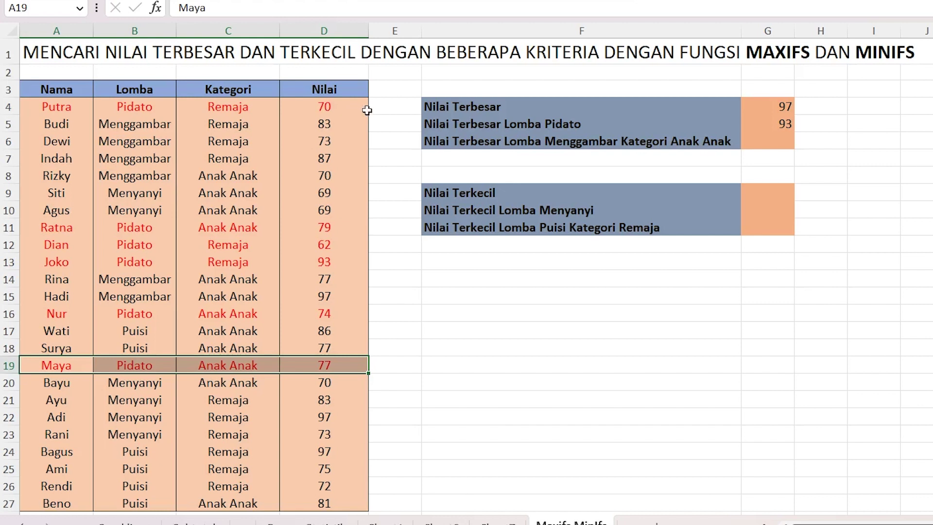
# - Check the Pidato scores (70, 79, 62, 93, 74, 77) against G5's 93, then select A4:D19
pyautogui.click(348, 107)
pyautogui.click(335, 227)
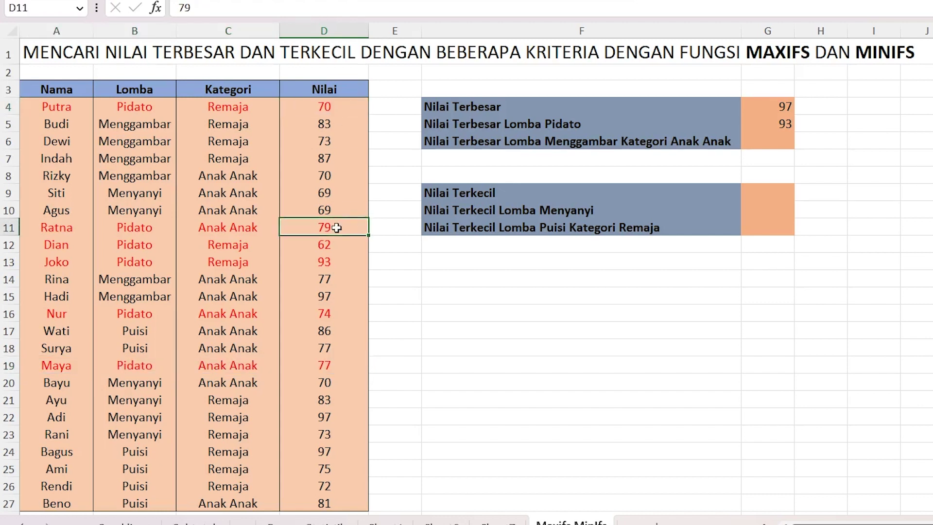
pyautogui.click(335, 247)
pyautogui.click(339, 263)
pyautogui.click(333, 312)
pyautogui.click(342, 365)
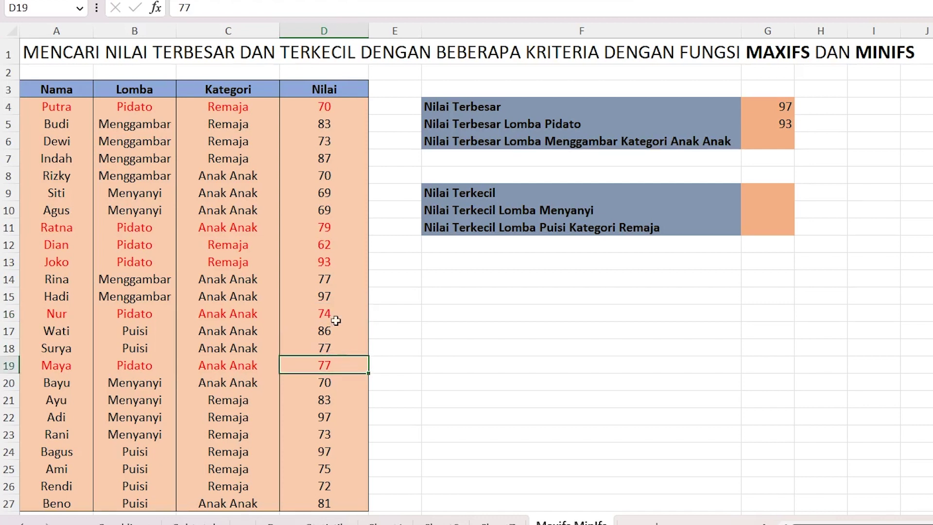
pyautogui.click(339, 263)
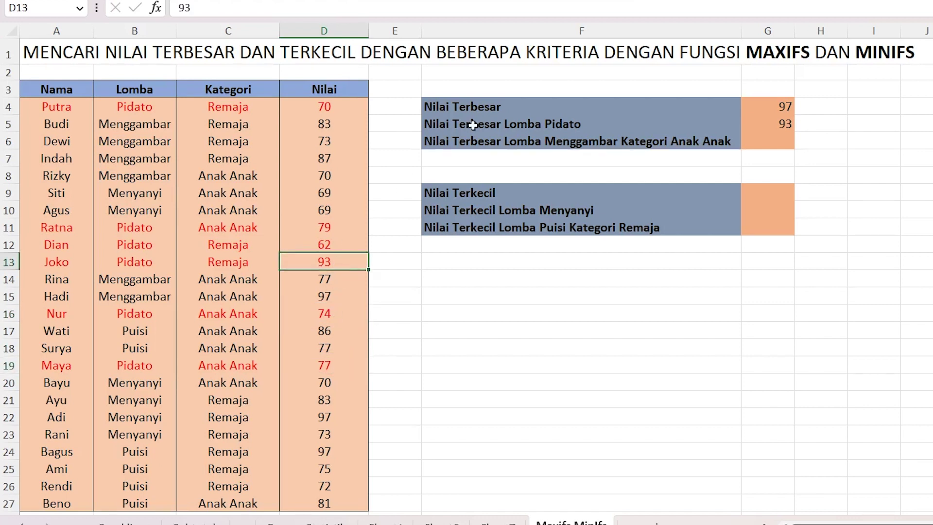
pyautogui.click(761, 125)
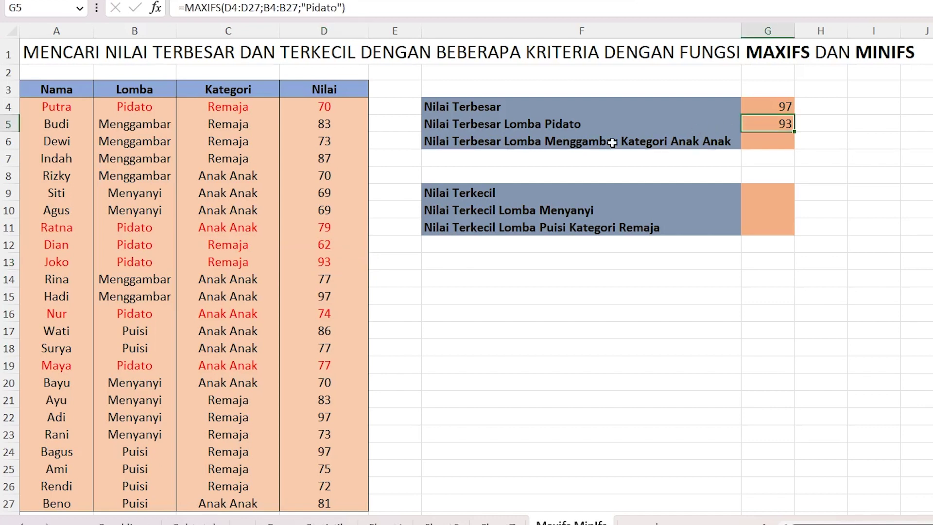
pyautogui.moveTo(32, 106); pyautogui.dragTo(359, 369)
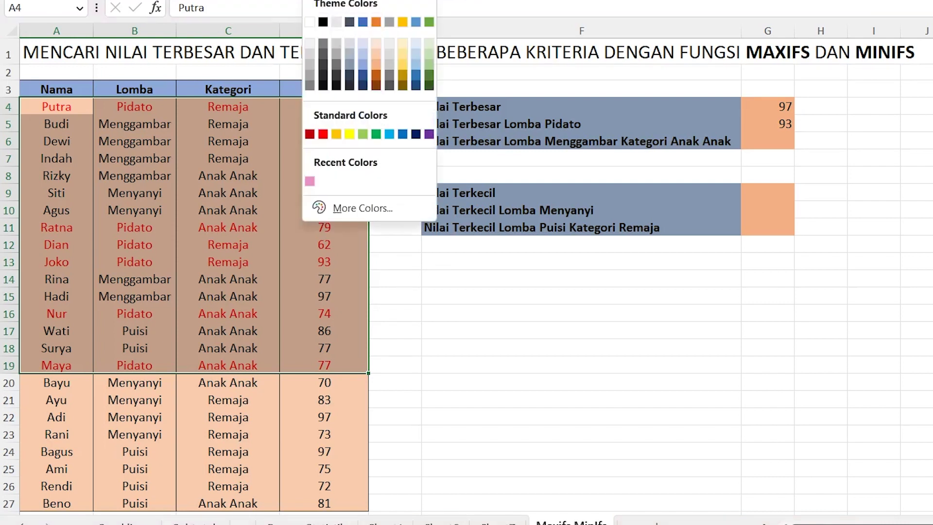
# - Return rows 4–19 to Automatic black text, then select cell G6
pyautogui.click(325, 21)
pyautogui.click(495, 174)
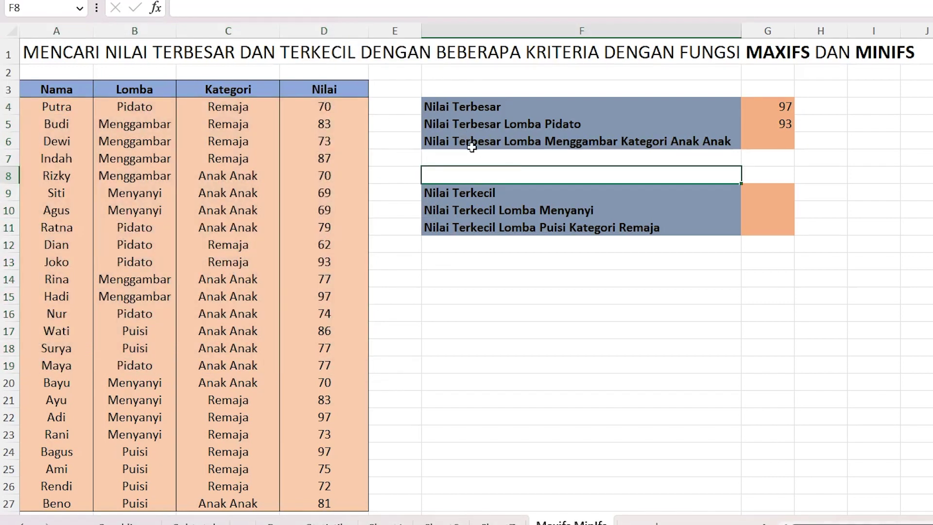
pyautogui.click(471, 158)
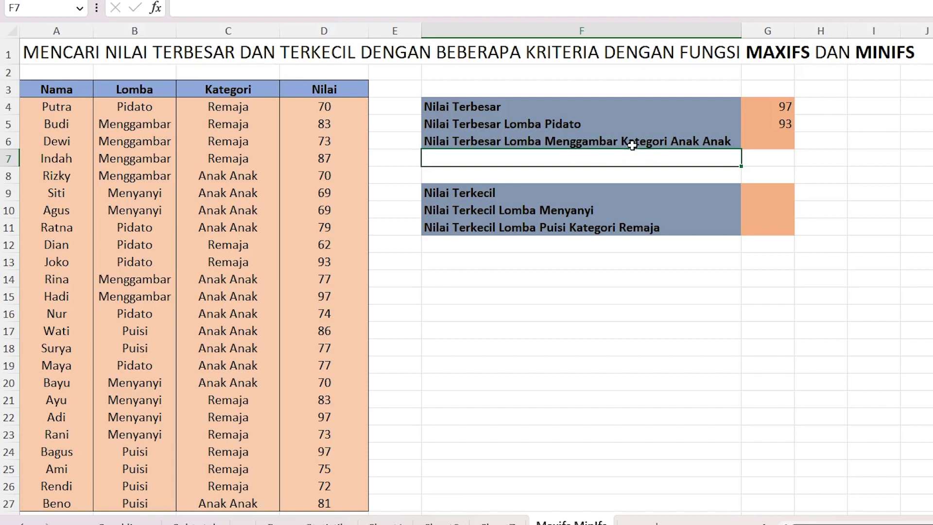
pyautogui.click(761, 139)
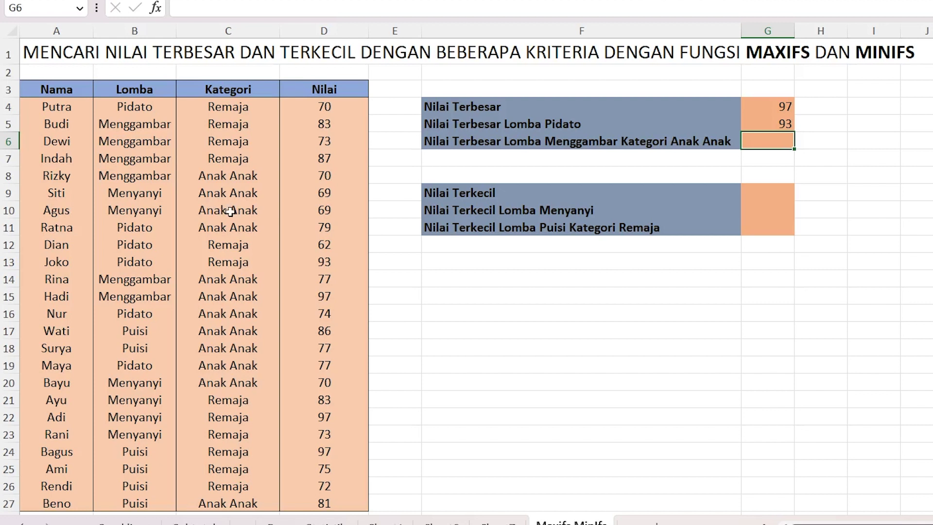
# - Enter =MAXIFS(D4:D27;B4:B27;"Menggambar";C4:C27;"Anak Anak") in G6, giving 97
pyautogui.write('=maxif')
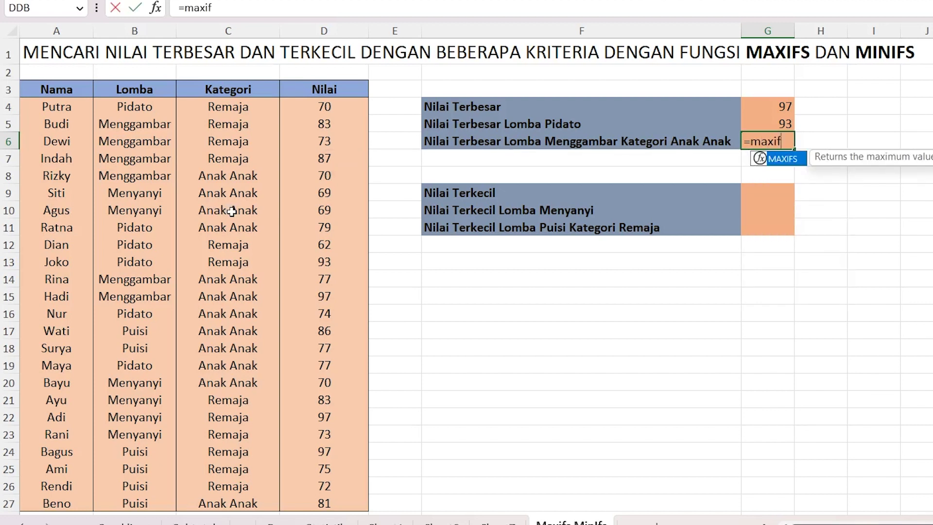
pyautogui.write('s(')
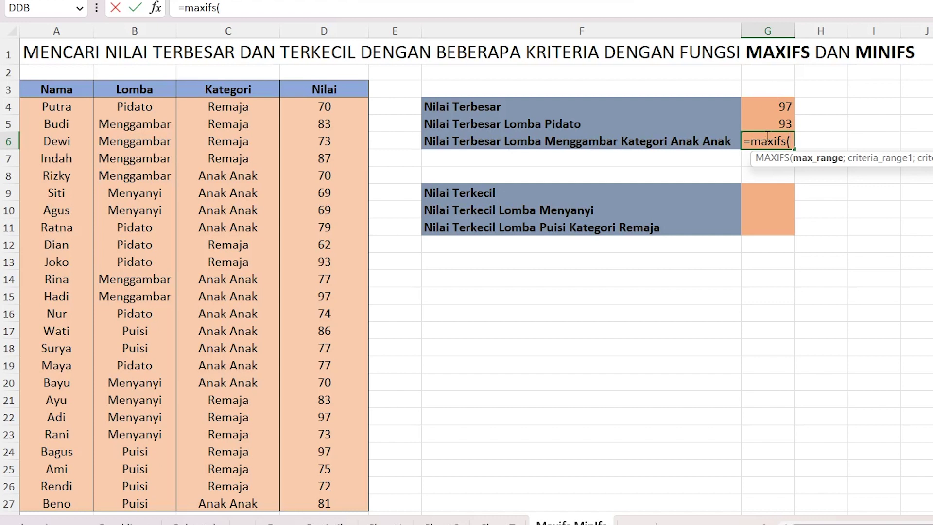
pyautogui.moveTo(342, 104)
pyautogui.mouseDown()
pyautogui.moveTo(378, 236)
pyautogui.moveTo(343, 507)
pyautogui.mouseUp()
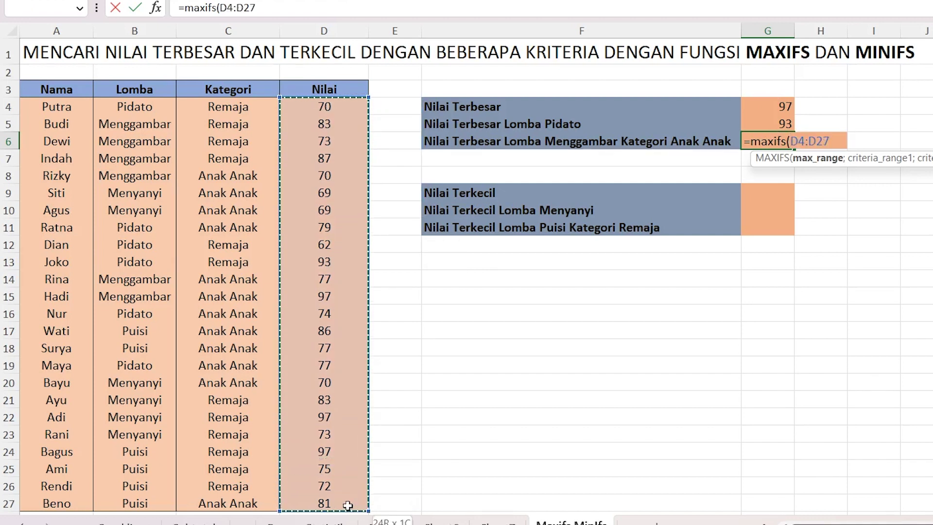
pyautogui.write(';')
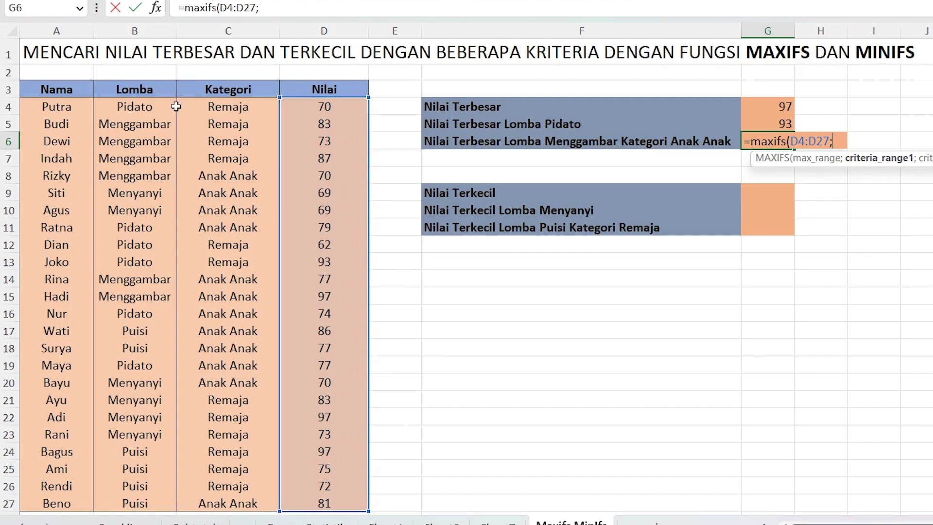
pyautogui.moveTo(154, 105)
pyautogui.mouseDown()
pyautogui.moveTo(156, 417)
pyautogui.moveTo(131, 500)
pyautogui.mouseUp()
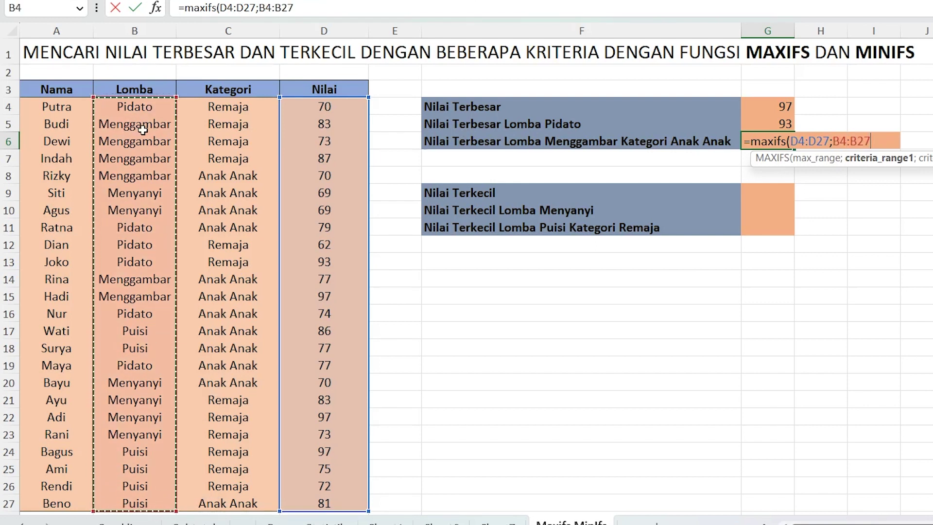
pyautogui.write(';')
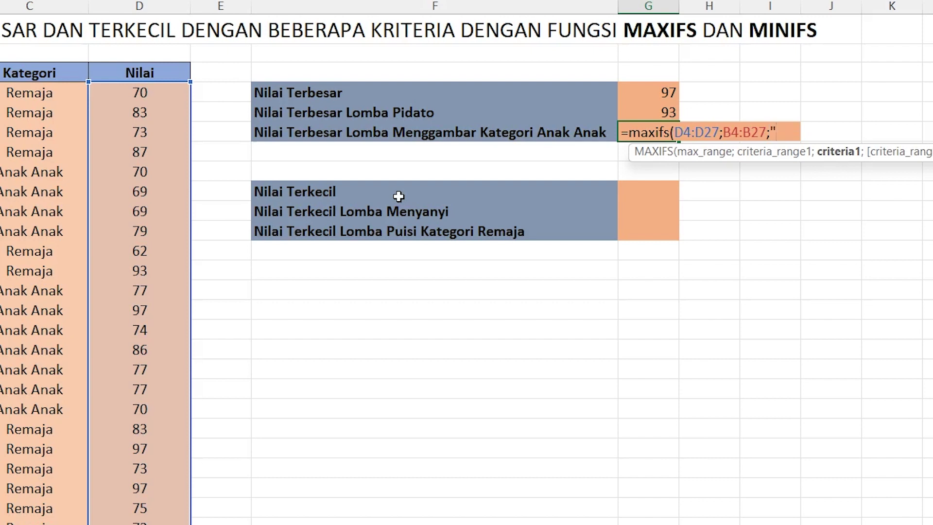
pyautogui.write('nggambar')
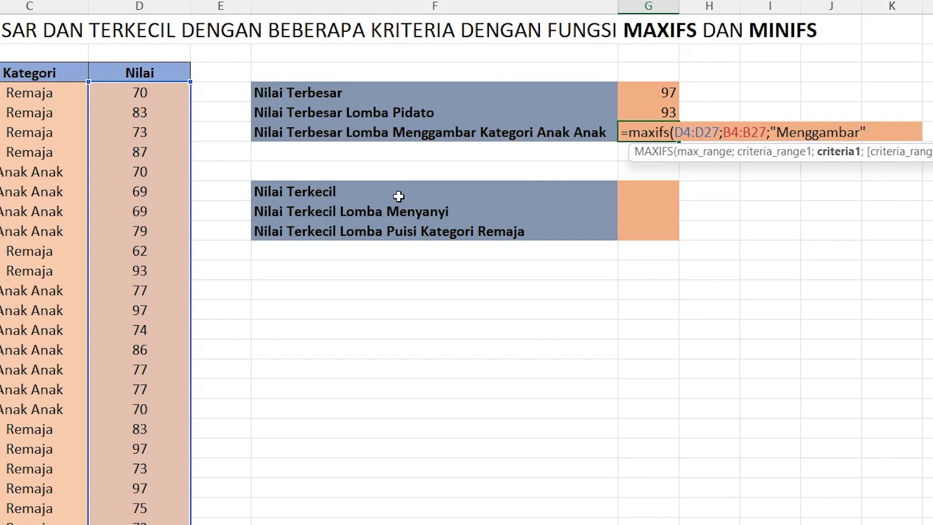
pyautogui.write(';')
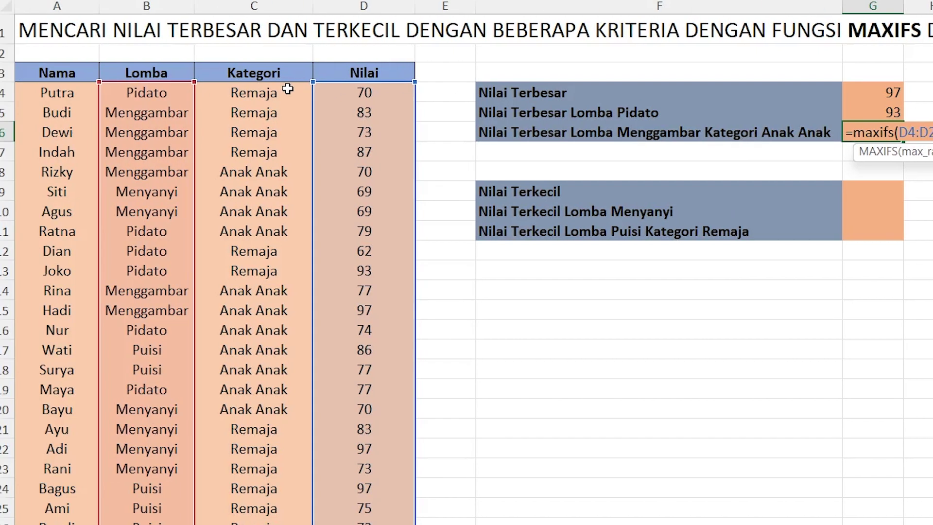
pyautogui.moveTo(272, 92)
pyautogui.mouseDown()
pyautogui.moveTo(290, 247)
pyautogui.moveTo(272, 522)
pyautogui.mouseUp()
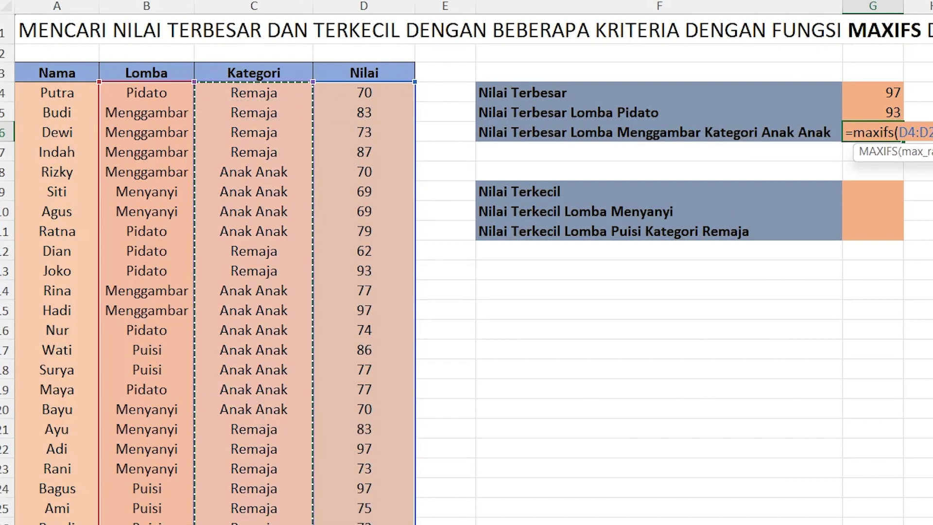
pyautogui.write(';')
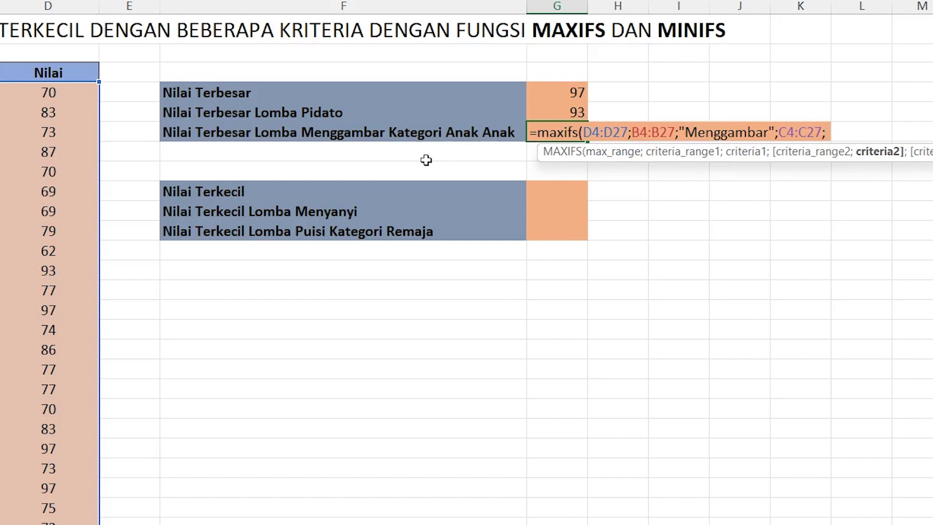
pyautogui.write('"An')
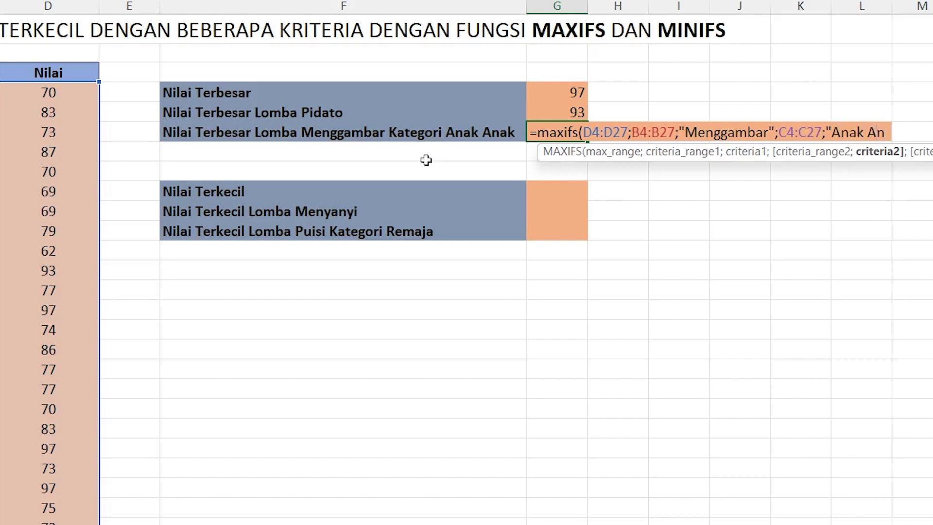
pyautogui.write('ak')
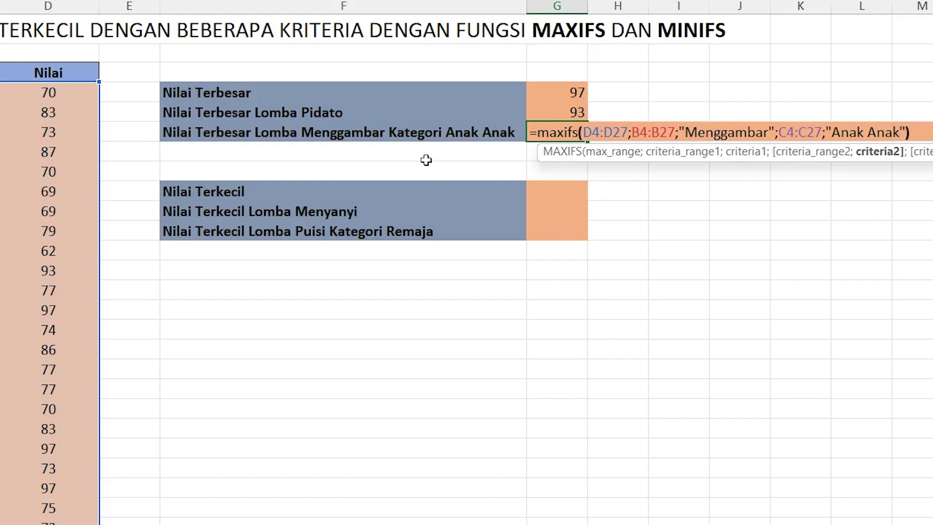
pyautogui.press('Return')
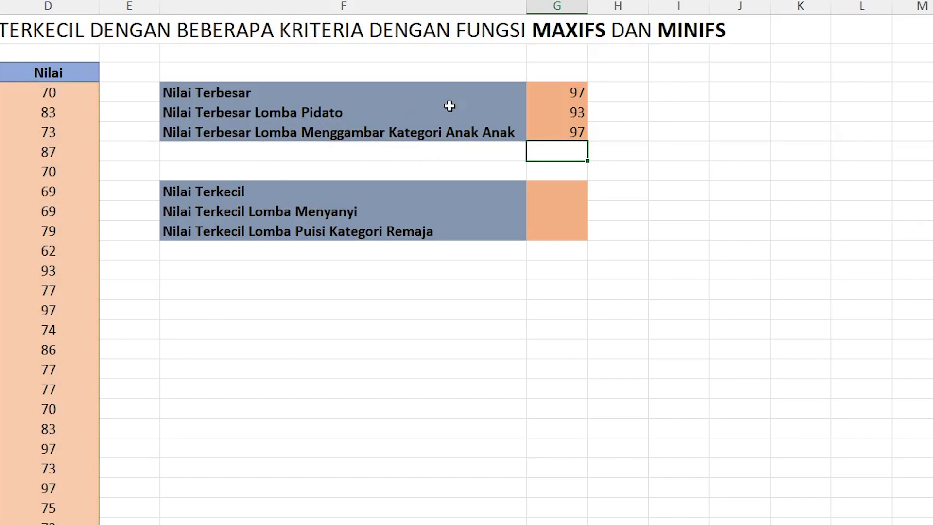
# - Mark the three Menggambar Anak Anak rows in red text
pyautogui.click(550, 131)
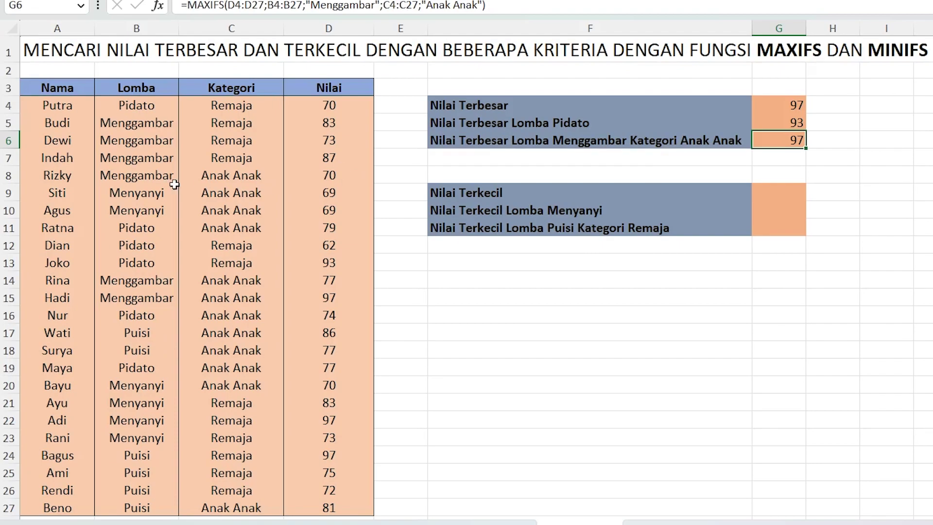
pyautogui.moveTo(127, 124); pyautogui.dragTo(239, 160)
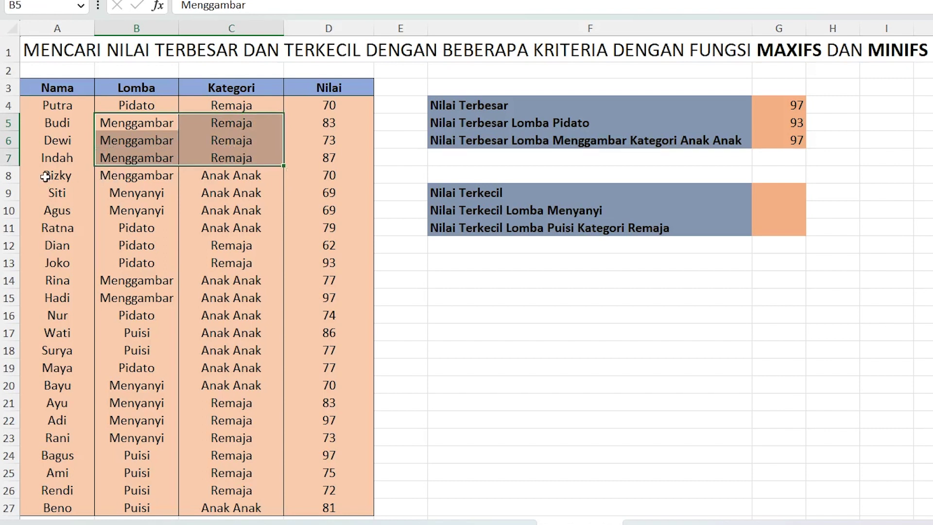
pyautogui.moveTo(45, 177); pyautogui.dragTo(360, 173)
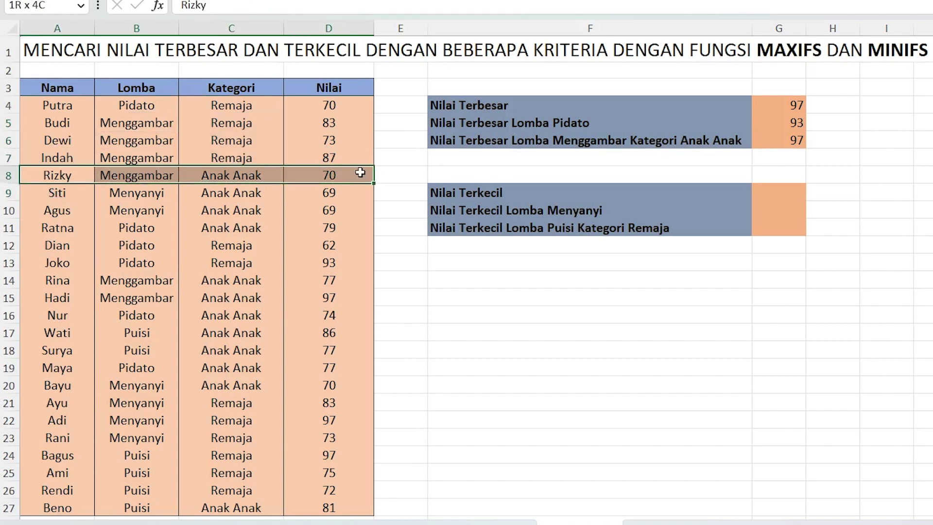
pyautogui.click(361, 2)
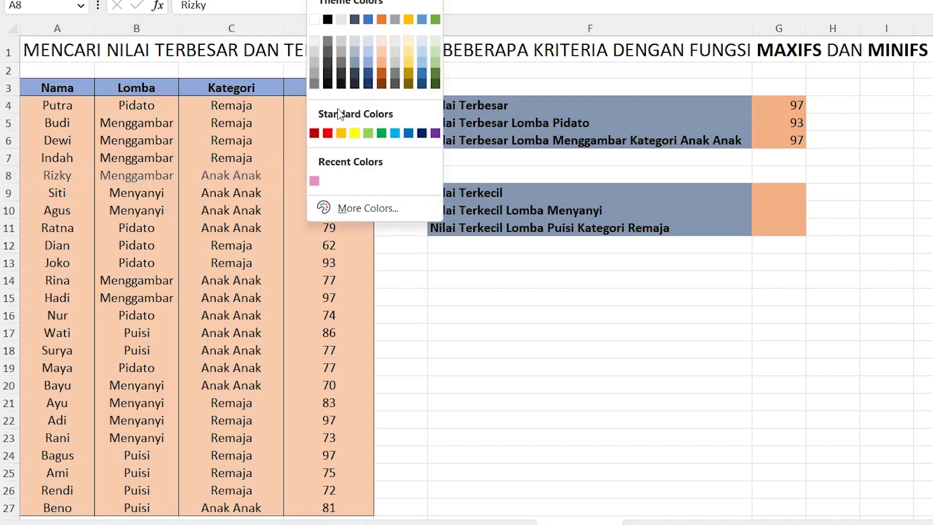
pyautogui.click(328, 133)
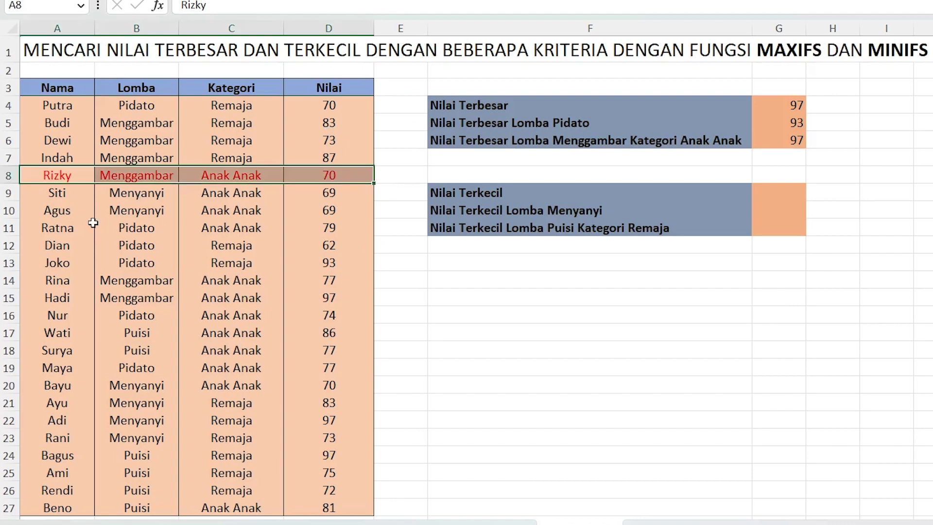
pyautogui.moveTo(57, 280); pyautogui.dragTo(347, 300)
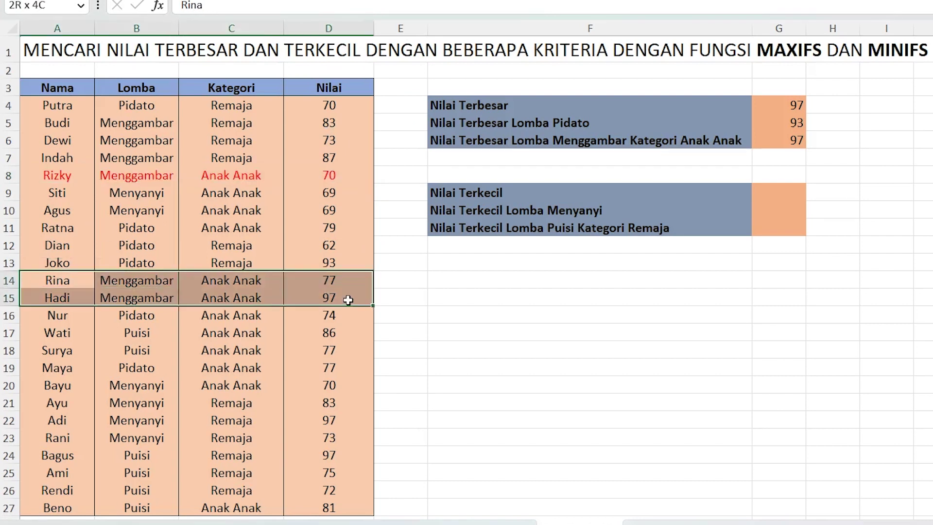
pyautogui.press('F4')
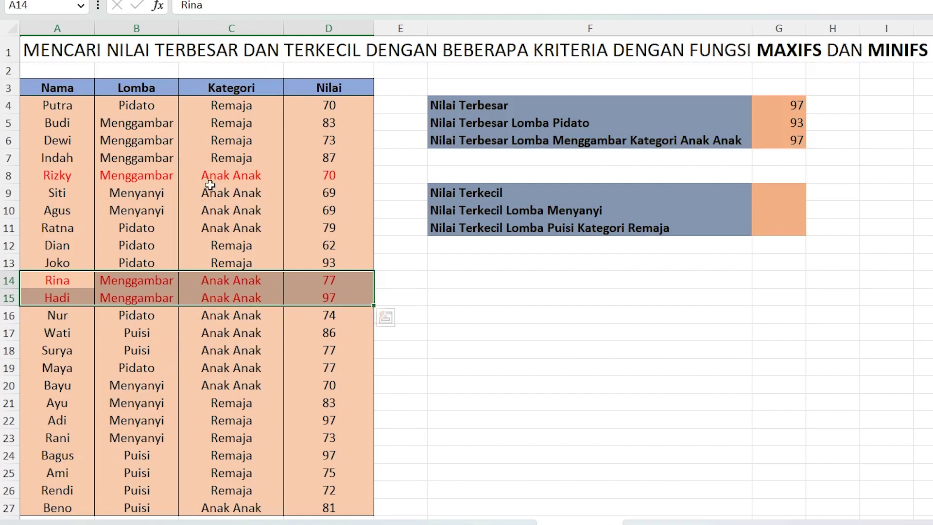
# - Verify scores 70, 77 and 97 against G6's 97, then turn those rows black again
pyautogui.moveTo(244, 288)
pyautogui.click(343, 173)
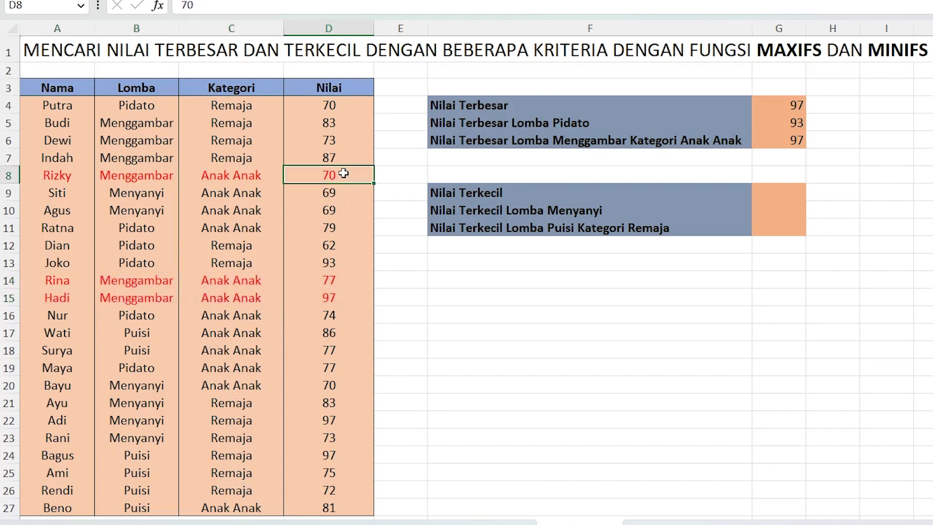
pyautogui.click(337, 283)
pyautogui.click(337, 297)
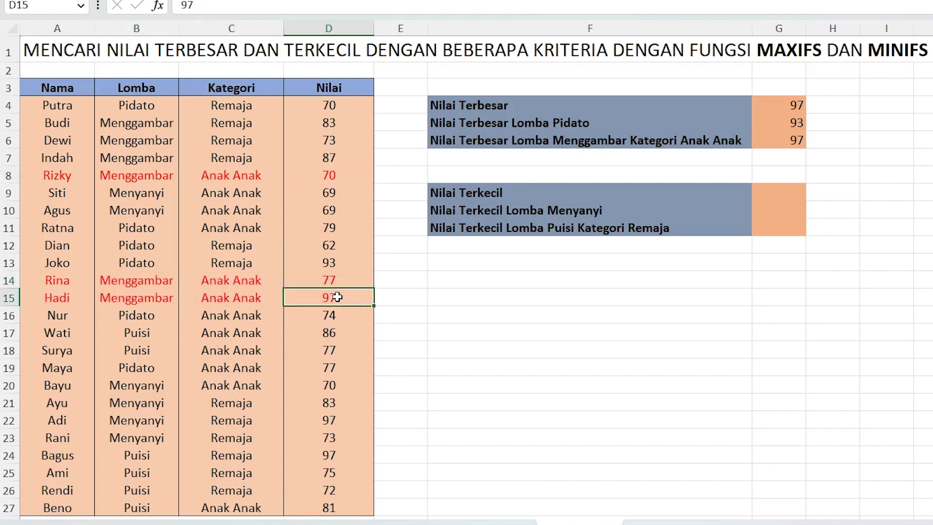
pyautogui.click(791, 140)
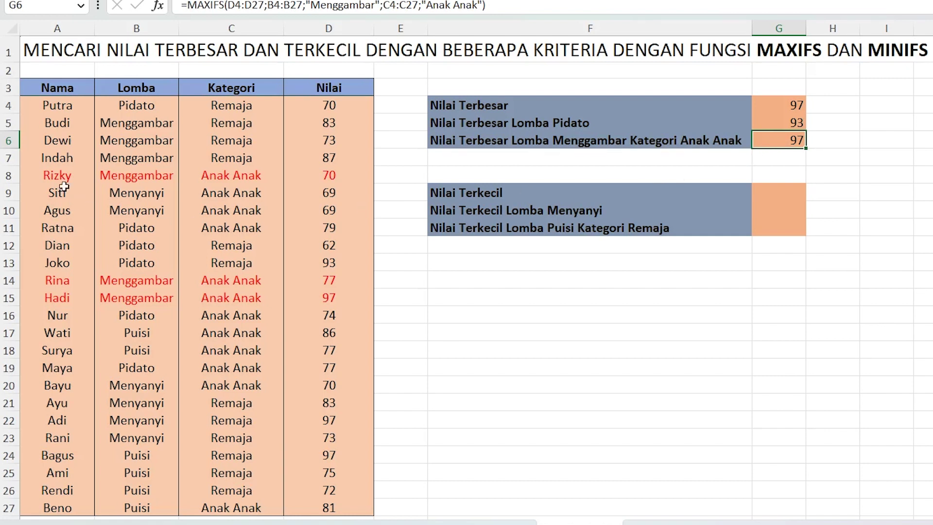
pyautogui.moveTo(61, 176)
pyautogui.mouseDown()
pyautogui.moveTo(340, 264)
pyautogui.moveTo(340, 297)
pyautogui.mouseUp()
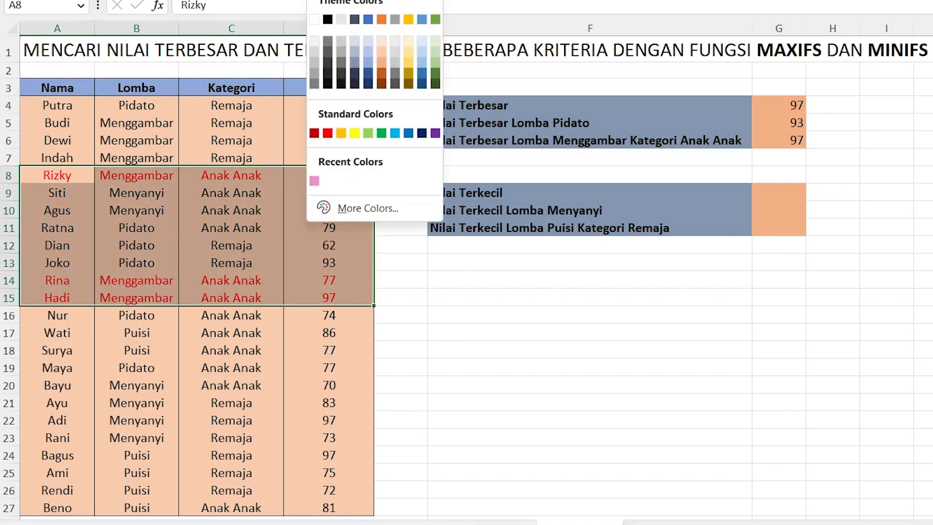
pyautogui.click(335, 22)
pyautogui.click(466, 255)
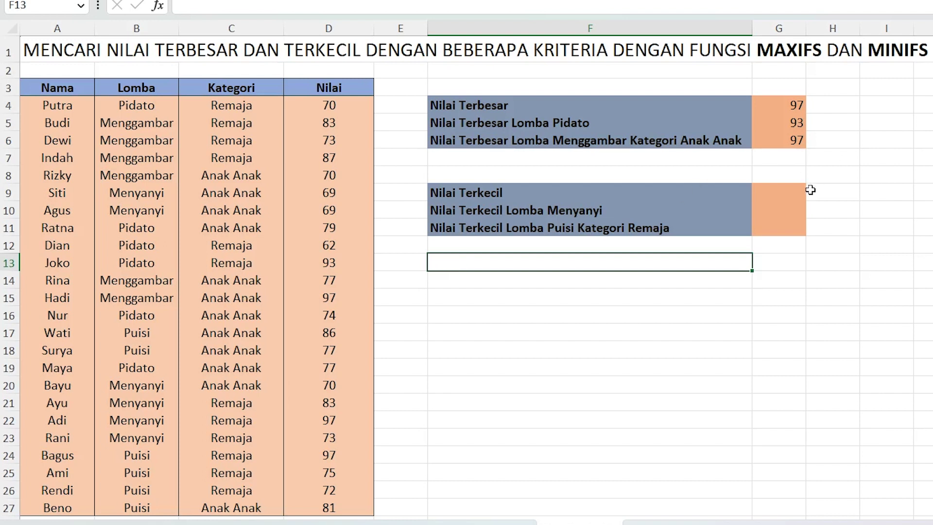
# - Enter =MIN(D4:D27) in G9, returning the lowest score 62
pyautogui.click(784, 190)
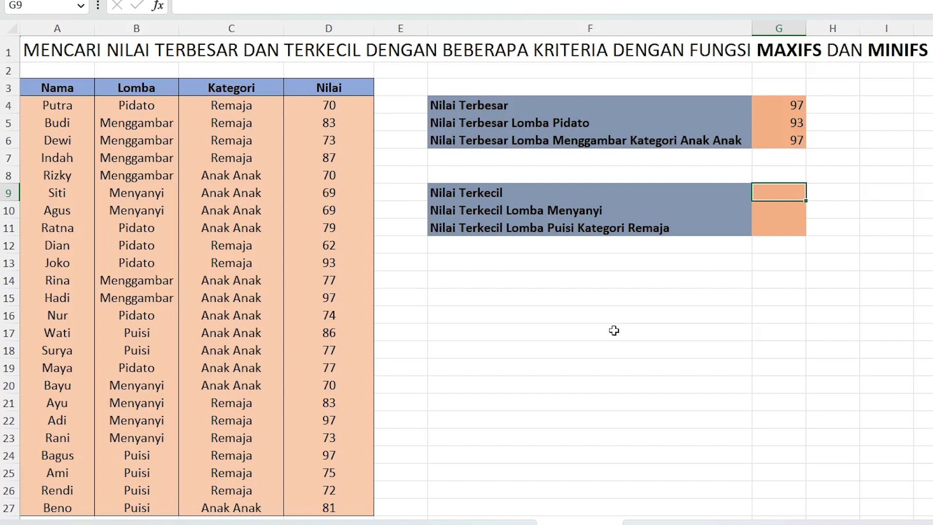
pyautogui.write('=')
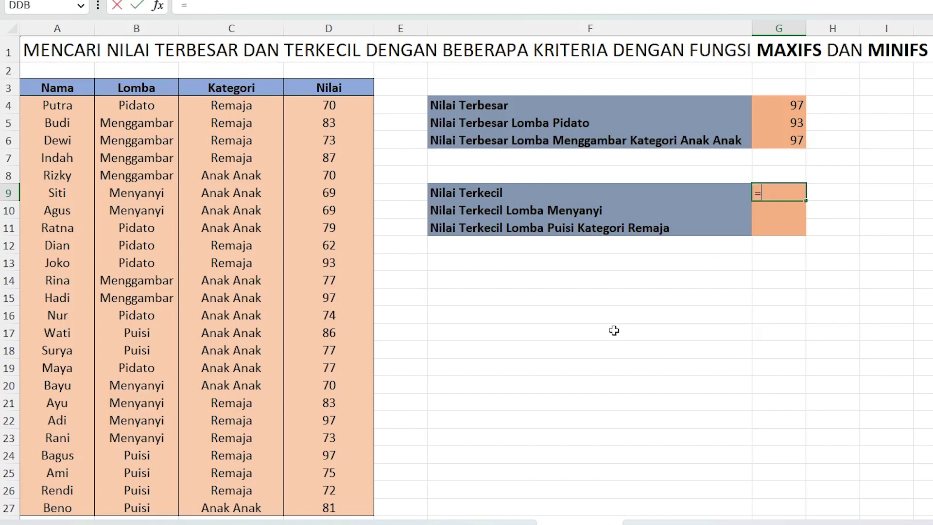
pyautogui.write('min(')
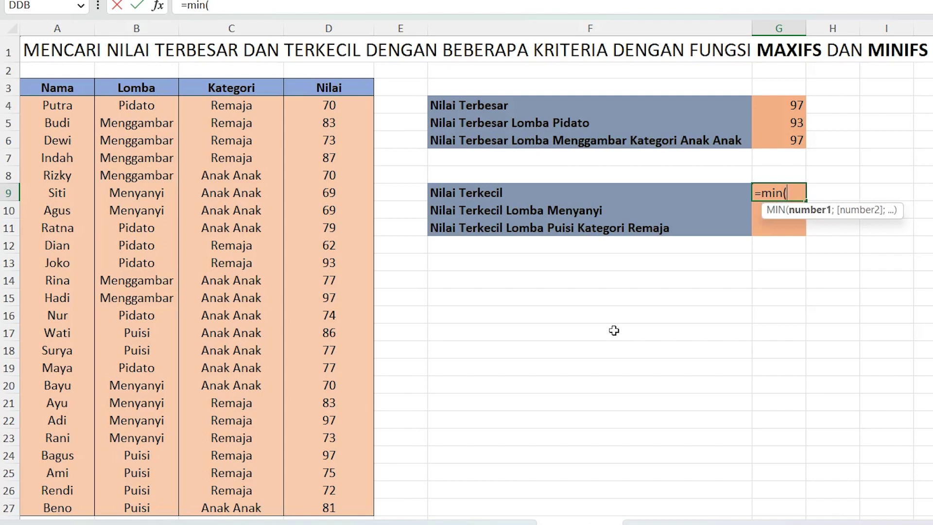
pyautogui.moveTo(323, 105); pyautogui.dragTo(331, 501)
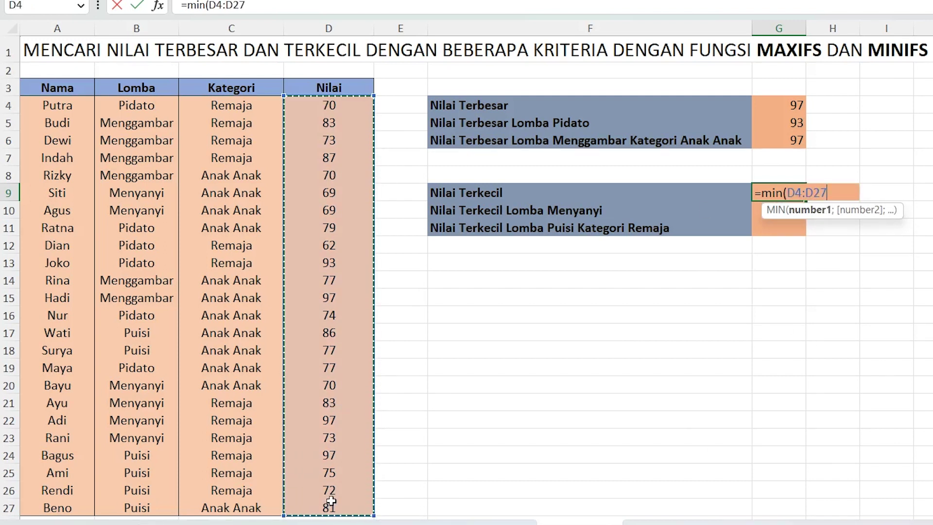
pyautogui.write(')')
pyautogui.press('Return')
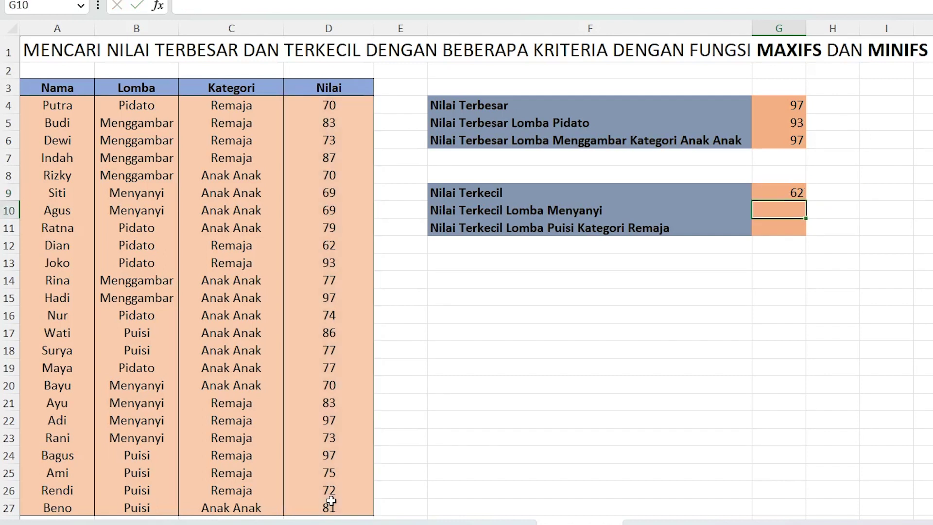
# - Review the G9 MIN formula against the Nilai, Lomba and Kategori columns, then select G10
pyautogui.click(761, 193)
pyautogui.click(771, 204)
pyautogui.click(769, 191)
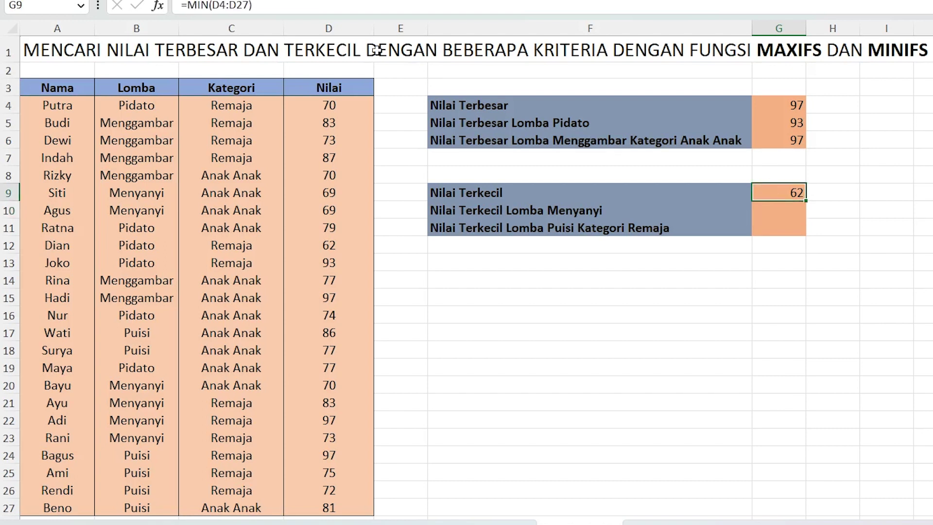
pyautogui.click(348, 28)
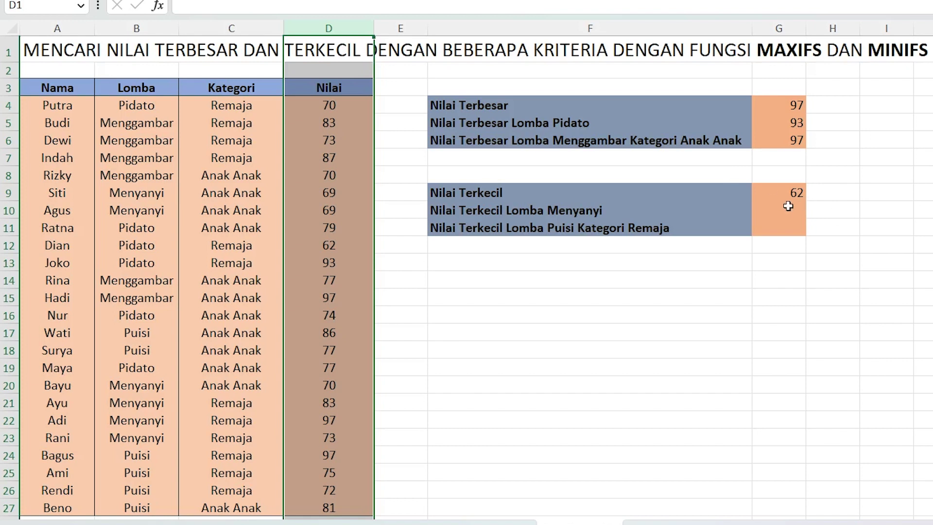
pyautogui.click(162, 85)
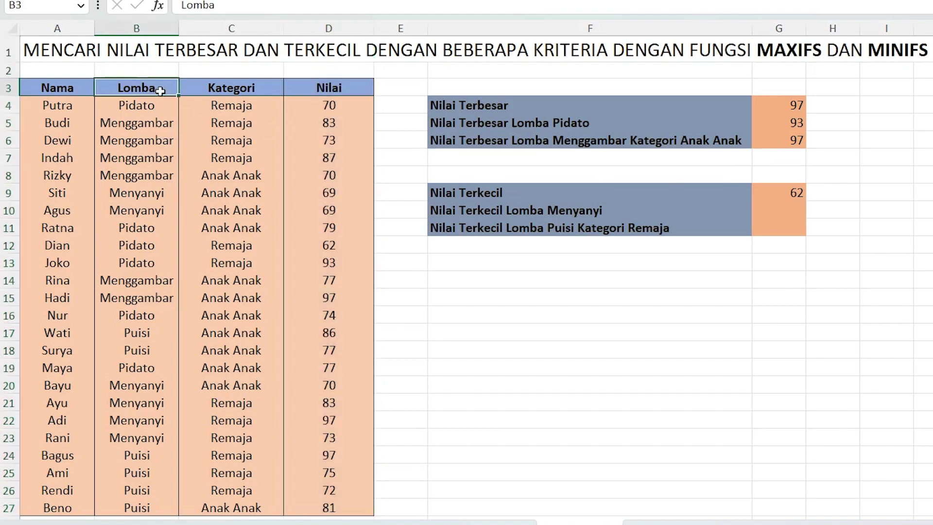
pyautogui.click(225, 89)
pyautogui.click(779, 210)
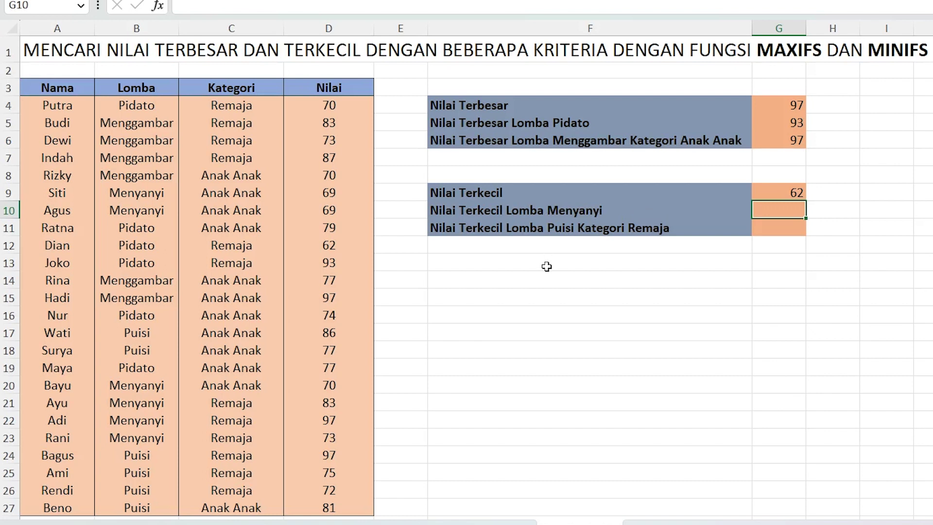
# - Type =MINIFS(D4:D27;B4:B27;"Menyanyi") into G10 for the lowest Menyanyi score
pyautogui.write('=')
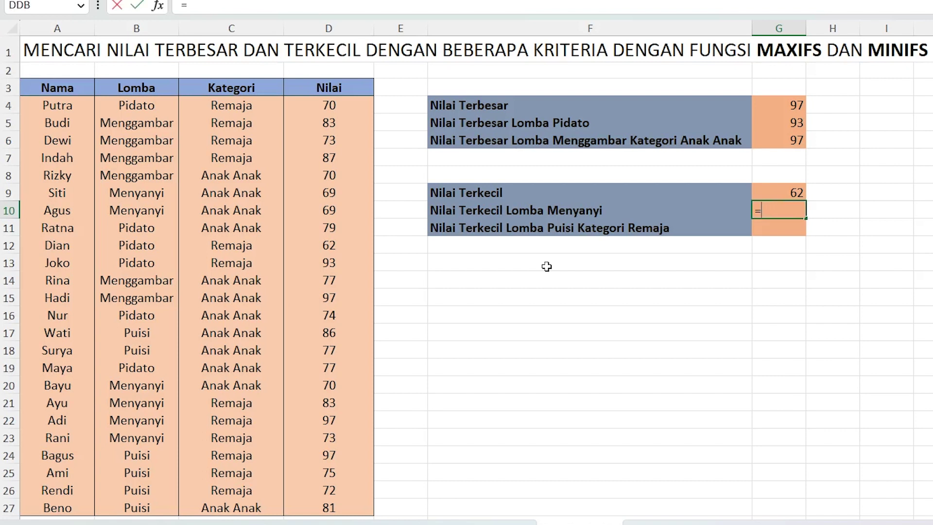
pyautogui.write('mini')
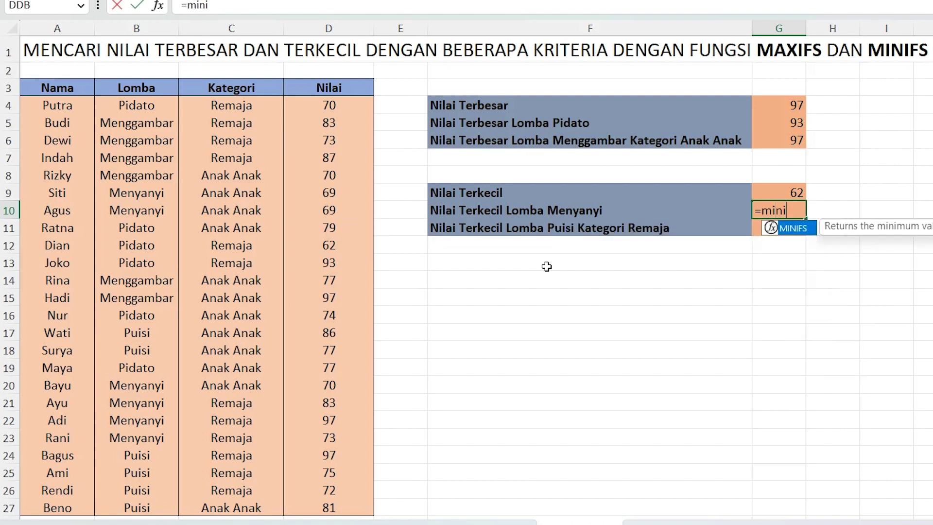
pyautogui.write('fs(')
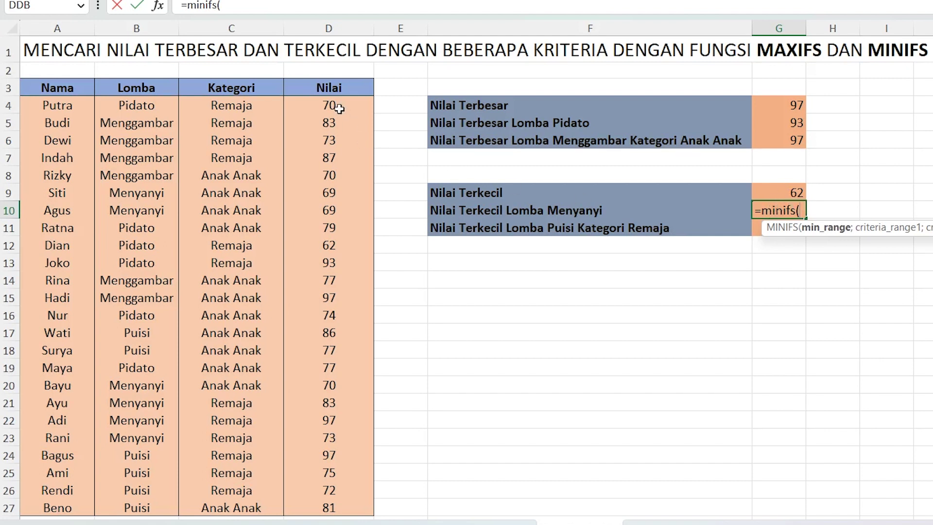
pyautogui.moveTo(341, 108); pyautogui.dragTo(347, 509)
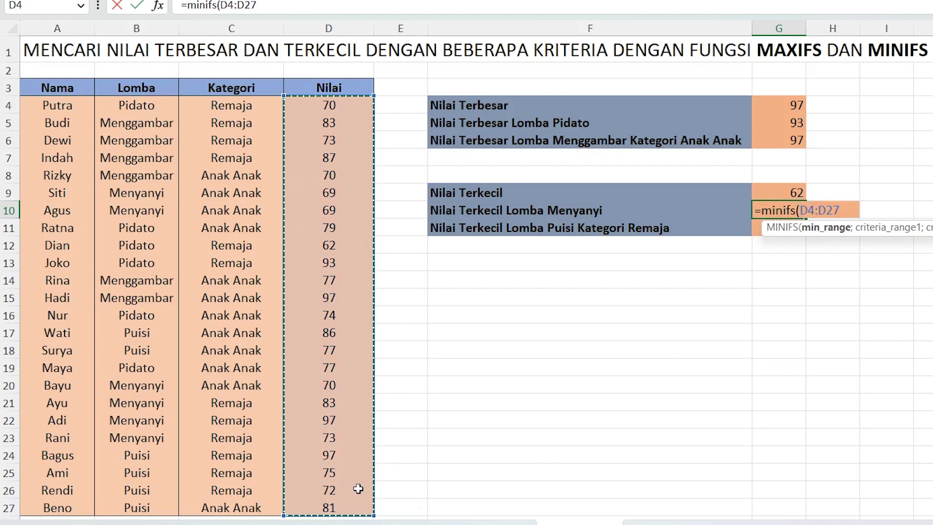
pyautogui.write(';')
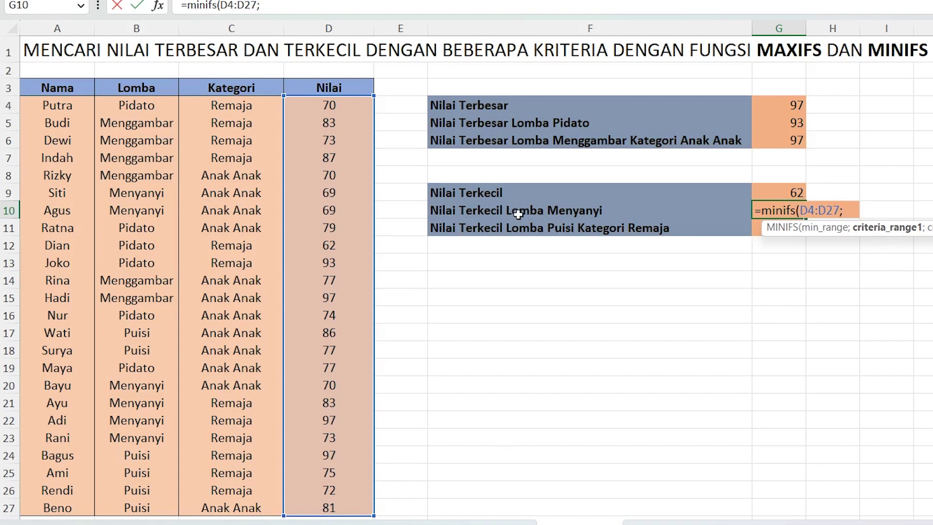
pyautogui.moveTo(141, 105)
pyautogui.mouseDown()
pyautogui.moveTo(131, 180)
pyautogui.moveTo(154, 301)
pyautogui.moveTo(146, 500)
pyautogui.moveTo(162, 508)
pyautogui.mouseUp()
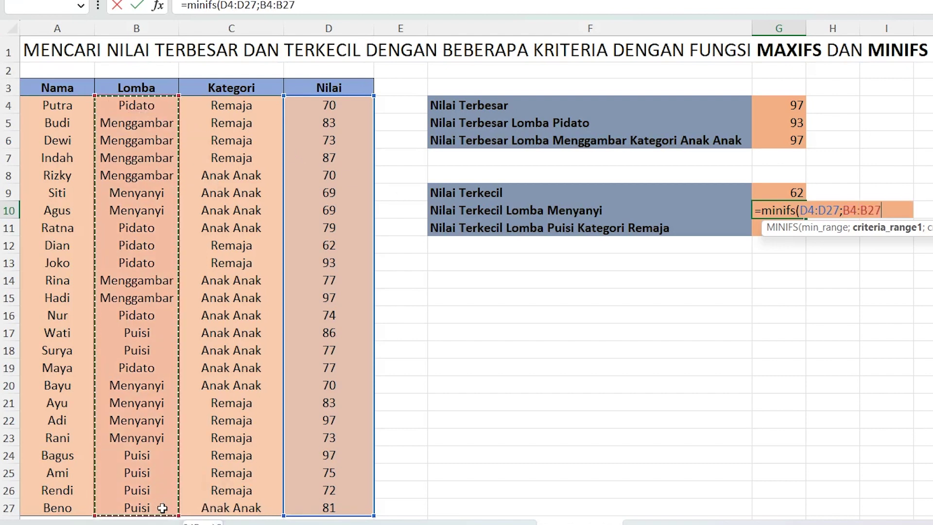
pyautogui.write(';')
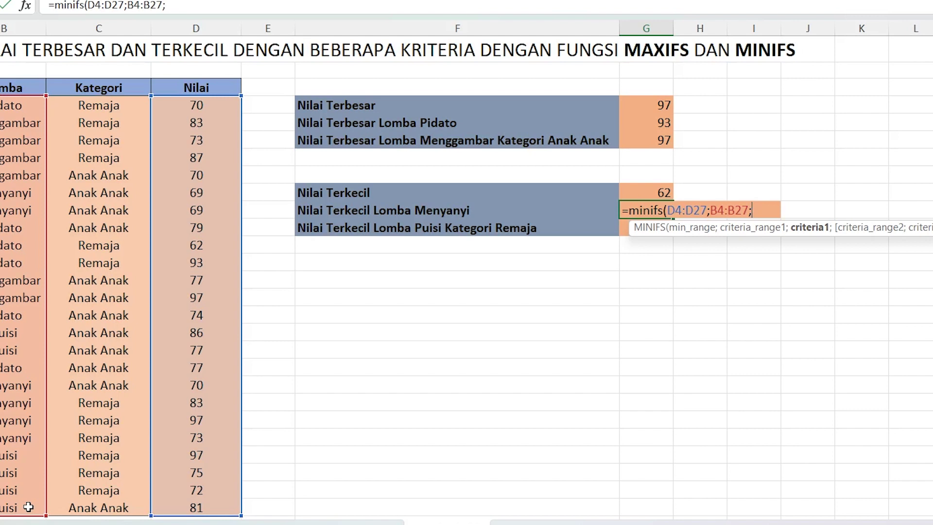
pyautogui.write('"M')
pyautogui.write('enyanyi')
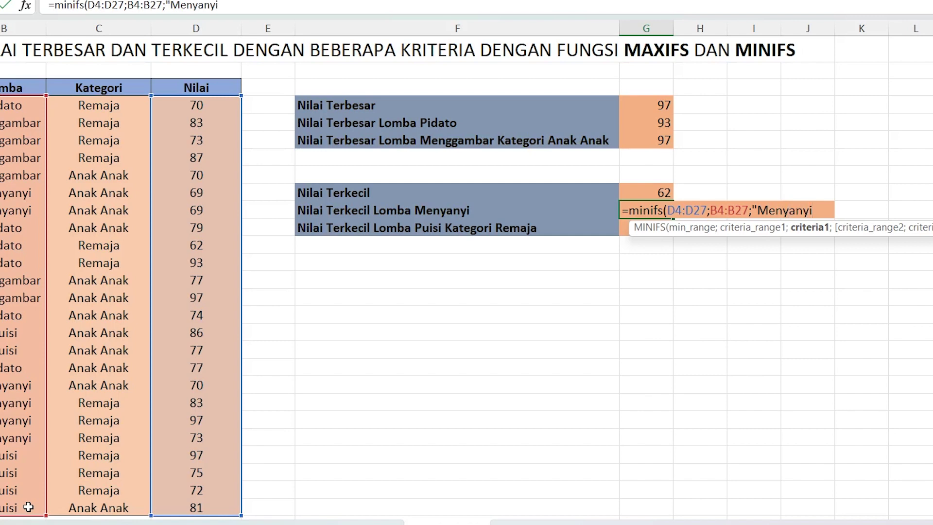
pyautogui.write(')')
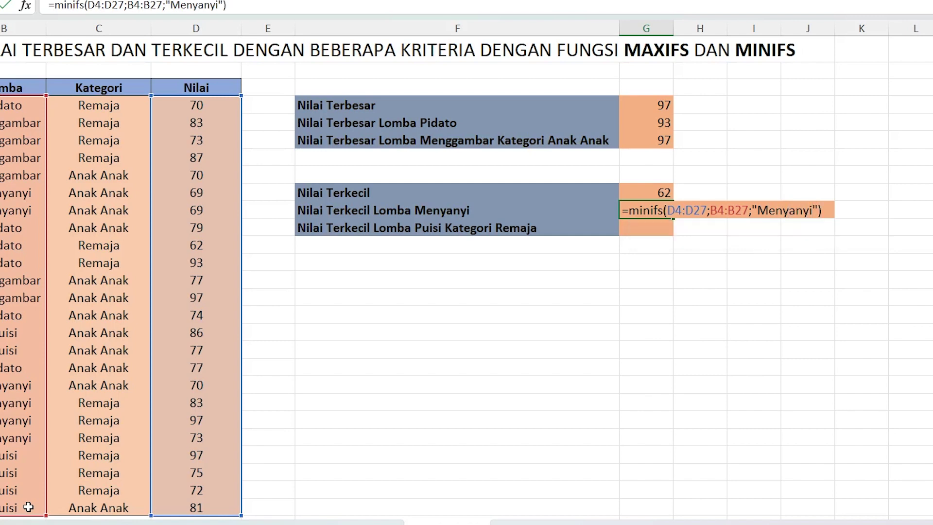
pyautogui.press('Return')
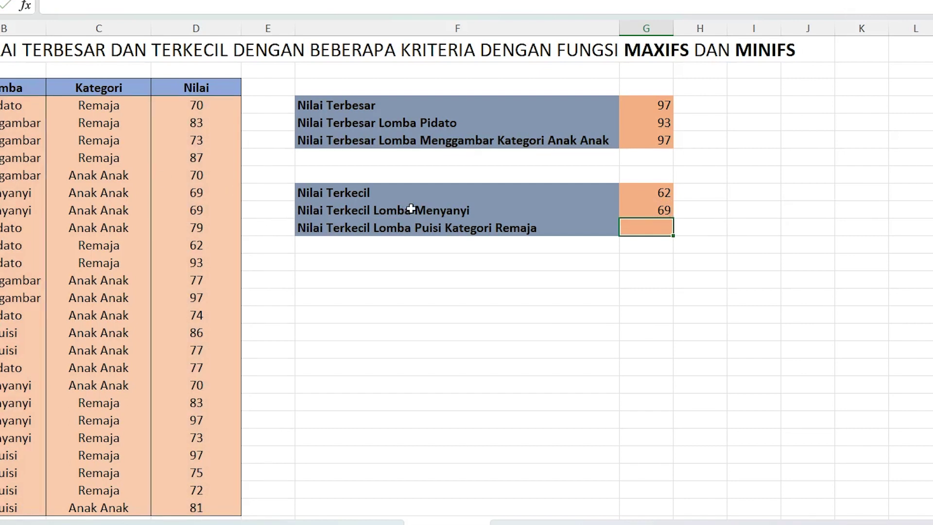
pyautogui.click(644, 207)
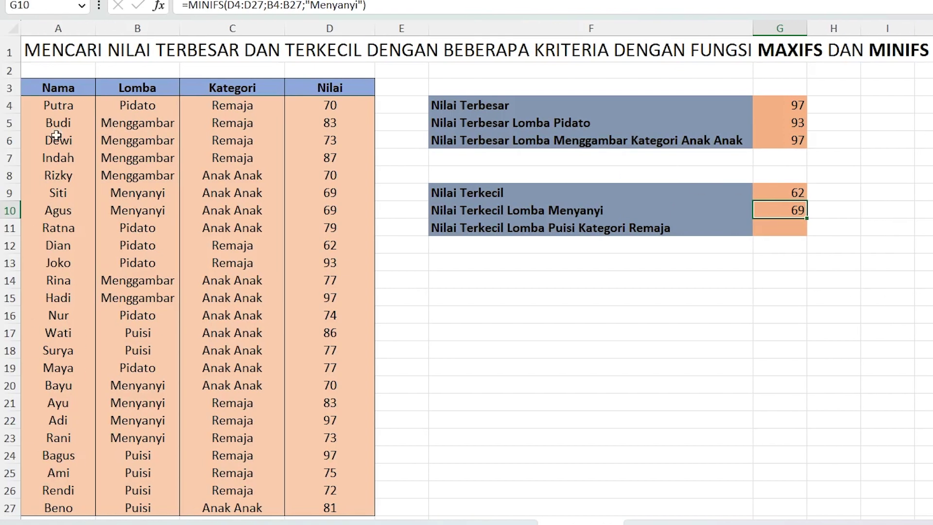
pyautogui.moveTo(47, 194)
pyautogui.mouseDown()
pyautogui.moveTo(272, 195)
pyautogui.moveTo(334, 208)
pyautogui.mouseUp()
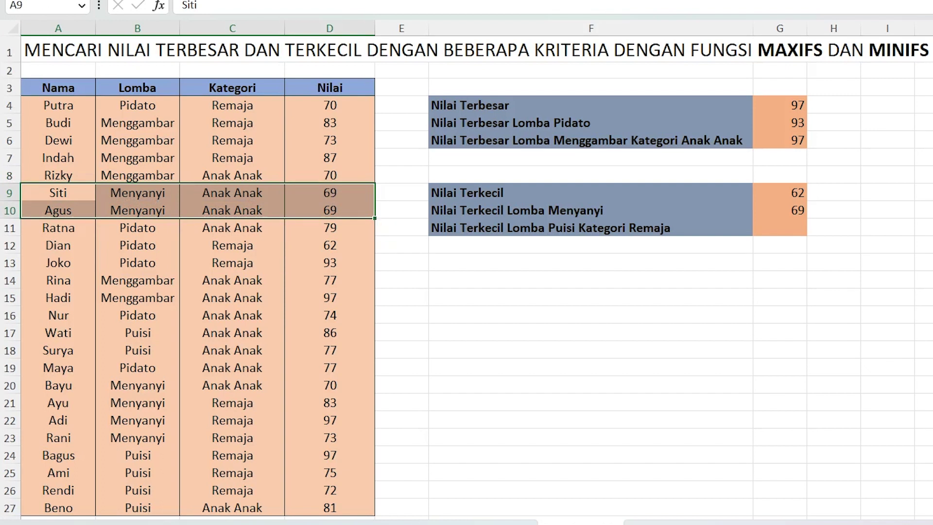
pyautogui.click(325, 130)
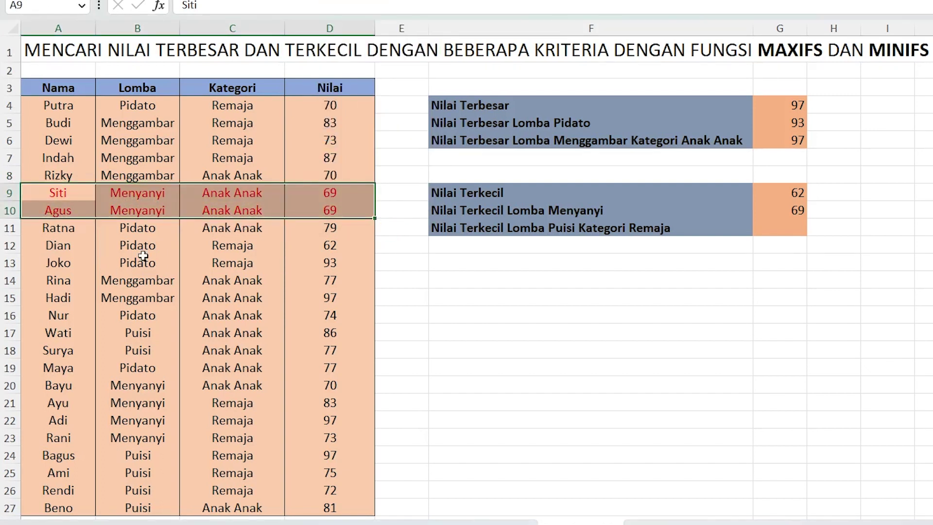
pyautogui.moveTo(49, 385); pyautogui.dragTo(315, 440)
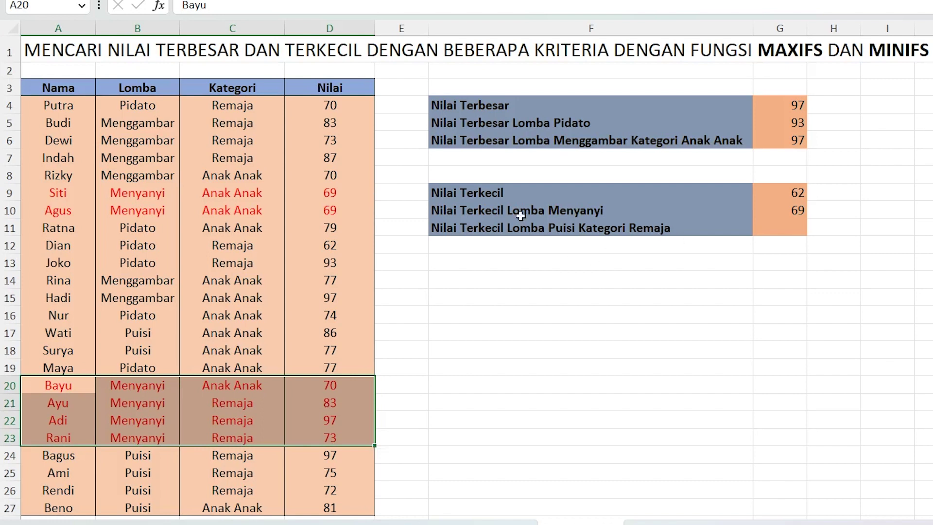
pyautogui.moveTo(352, 198); pyautogui.dragTo(349, 209)
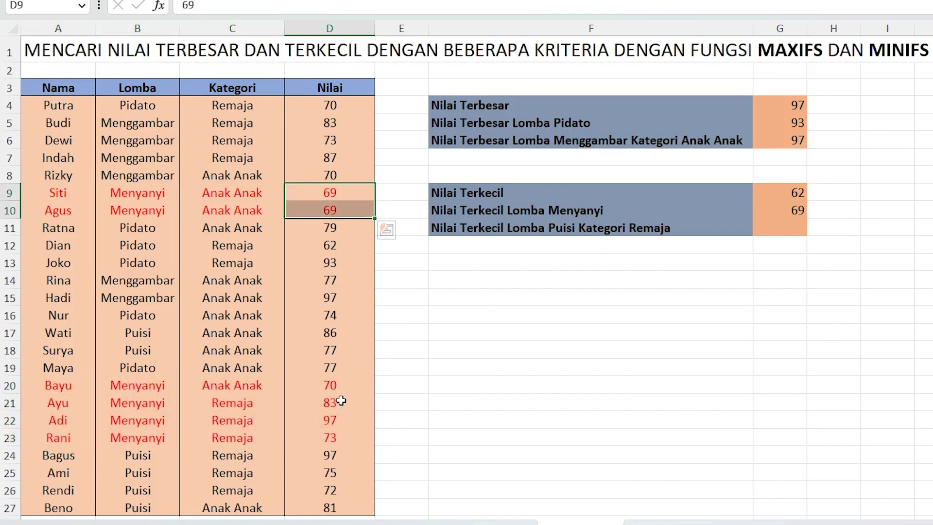
pyautogui.click(347, 387)
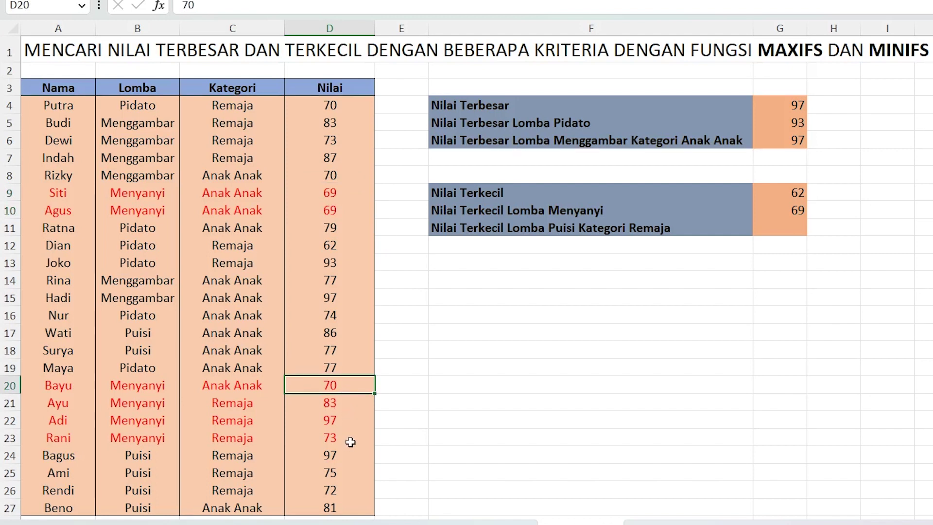
pyautogui.click(780, 212)
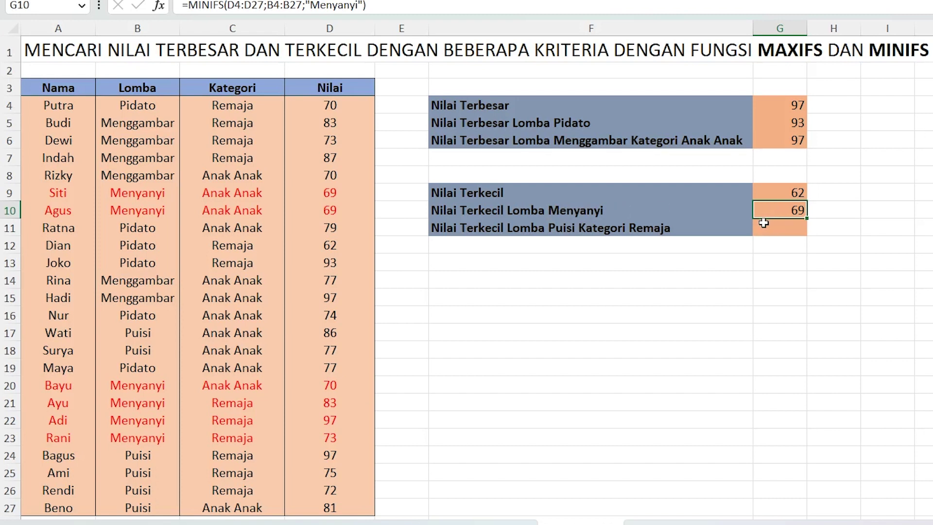
pyautogui.click(722, 227)
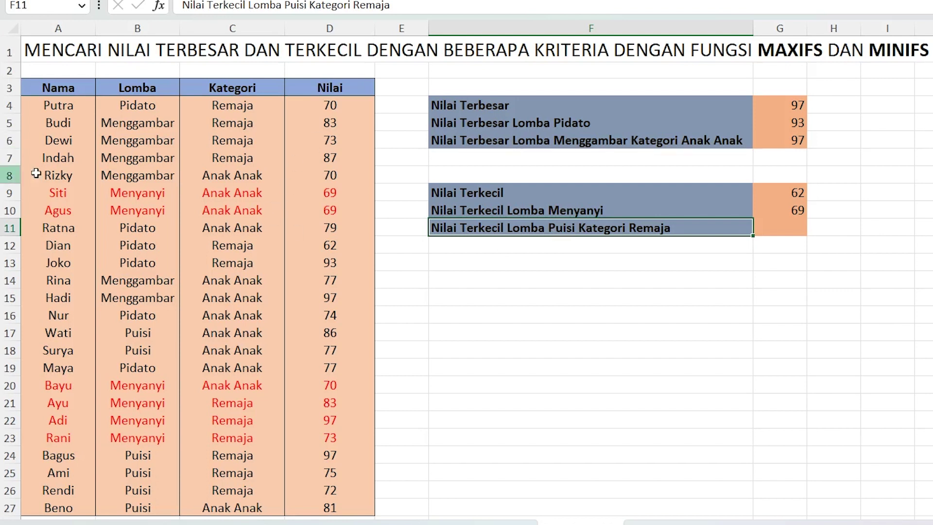
pyautogui.click(42, 190)
pyautogui.moveTo(331, 355); pyautogui.dragTo(362, 457)
pyautogui.hotkey('alt', 'h')
pyautogui.press('h')
pyautogui.press('Escape')
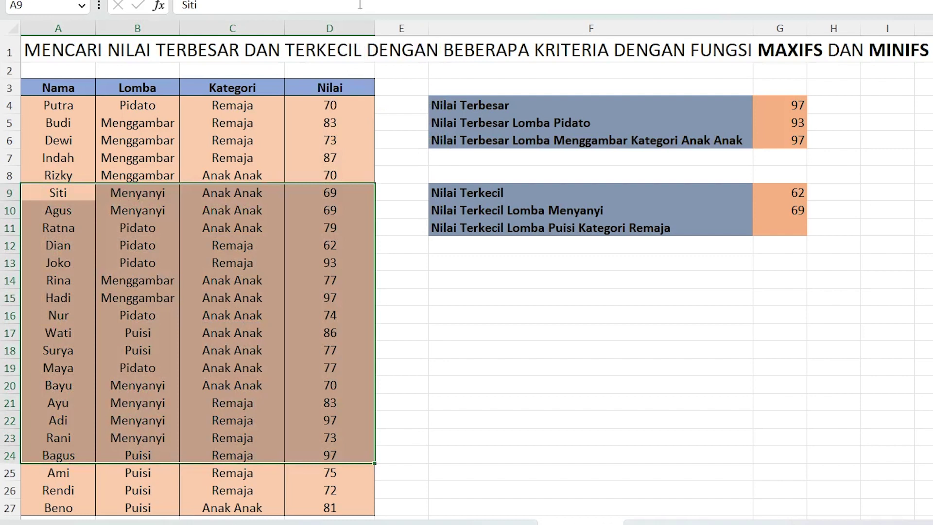
pyautogui.click(631, 297)
pyautogui.click(777, 222)
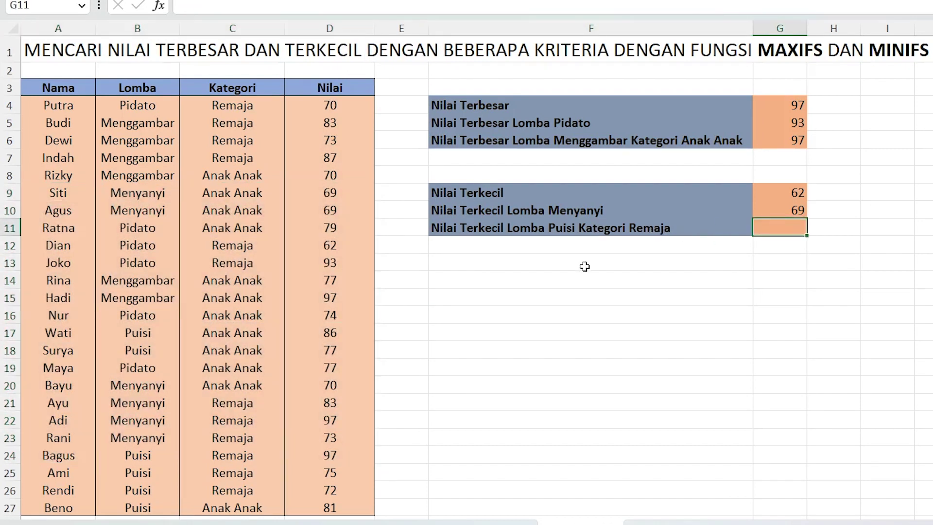
# - Start a MINIFS formula in G11 with D4:D27 as the minimum range
pyautogui.write('=')
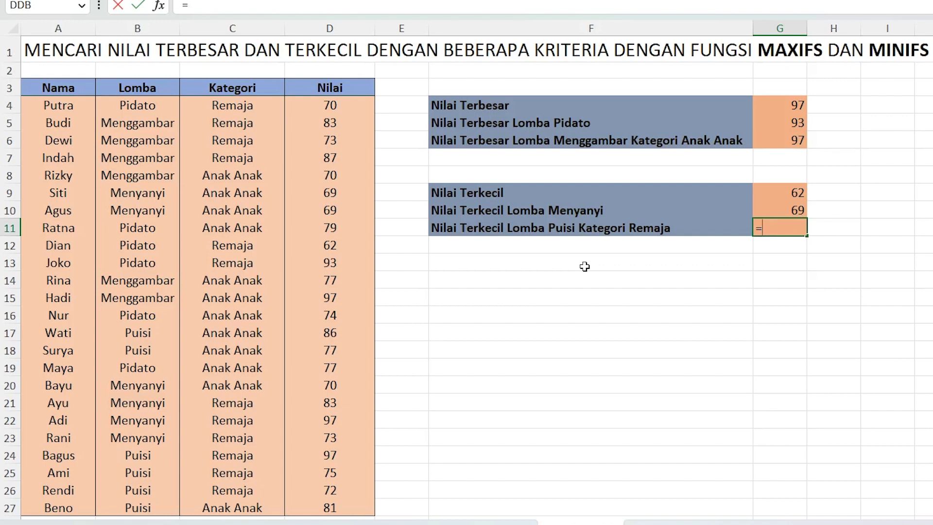
pyautogui.write('minifs')
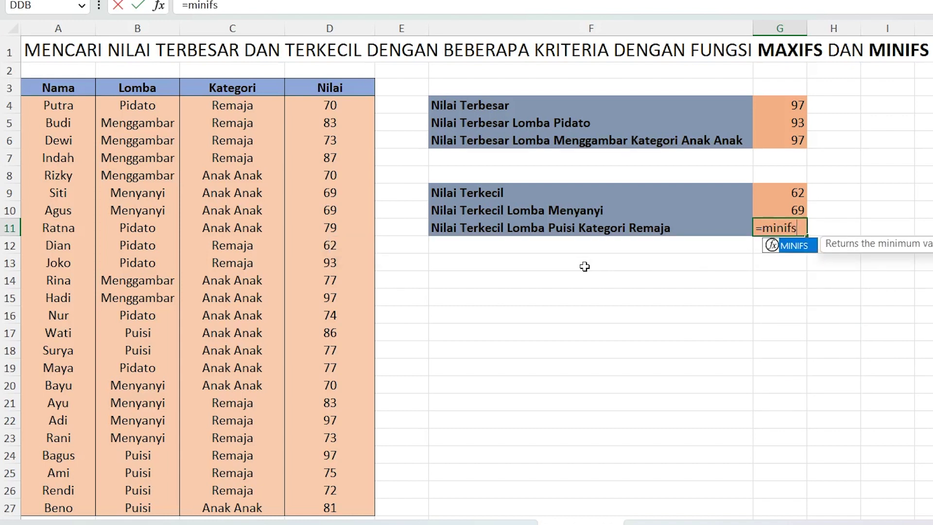
pyautogui.write('(')
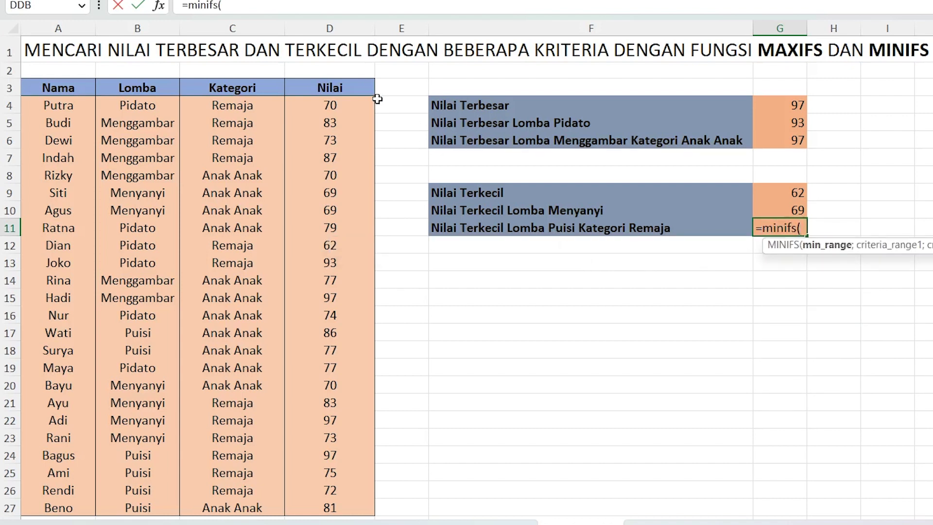
pyautogui.moveTo(345, 108); pyautogui.dragTo(346, 175)
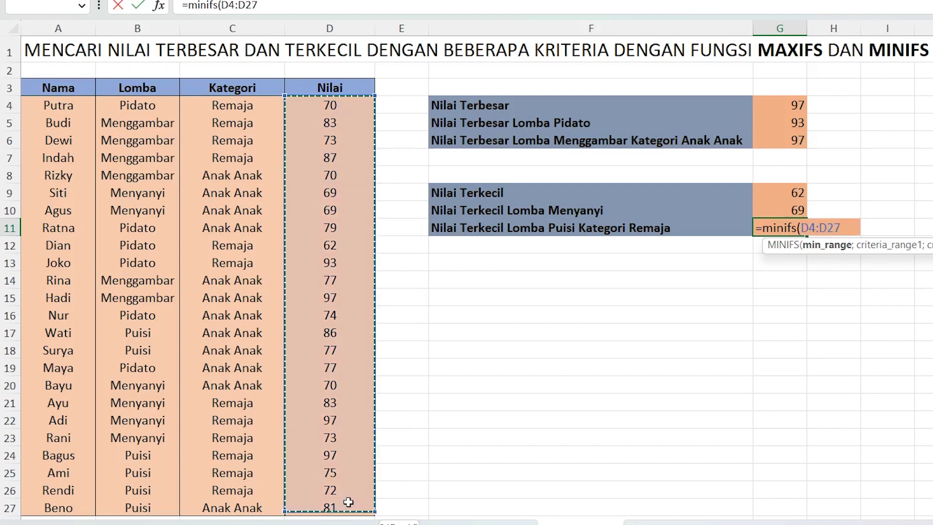
pyautogui.moveTo(345, 108); pyautogui.dragTo(345, 491)
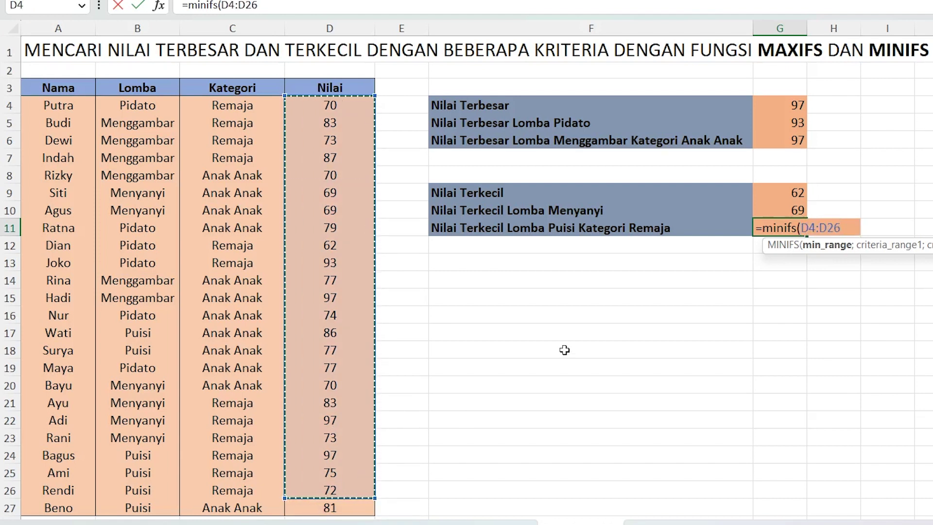
pyautogui.click(346, 108)
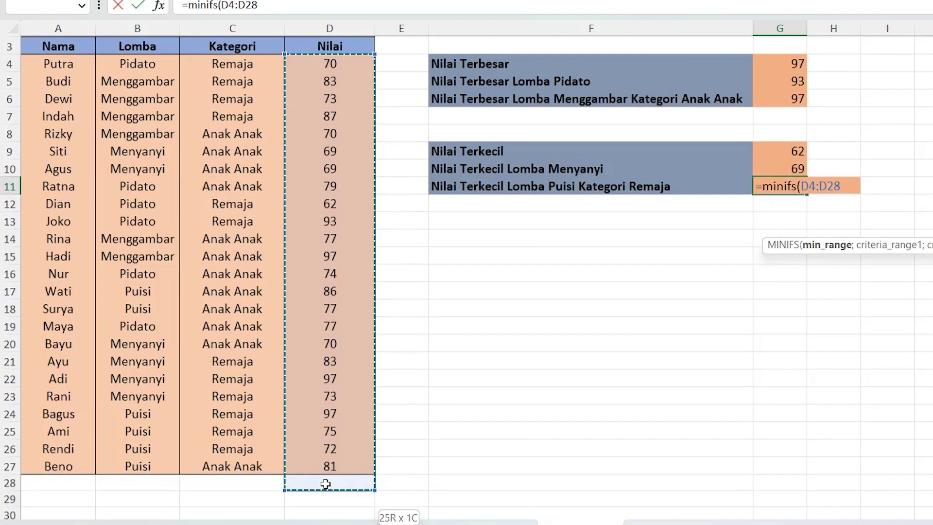
pyautogui.moveTo(345, 108); pyautogui.dragTo(330, 467)
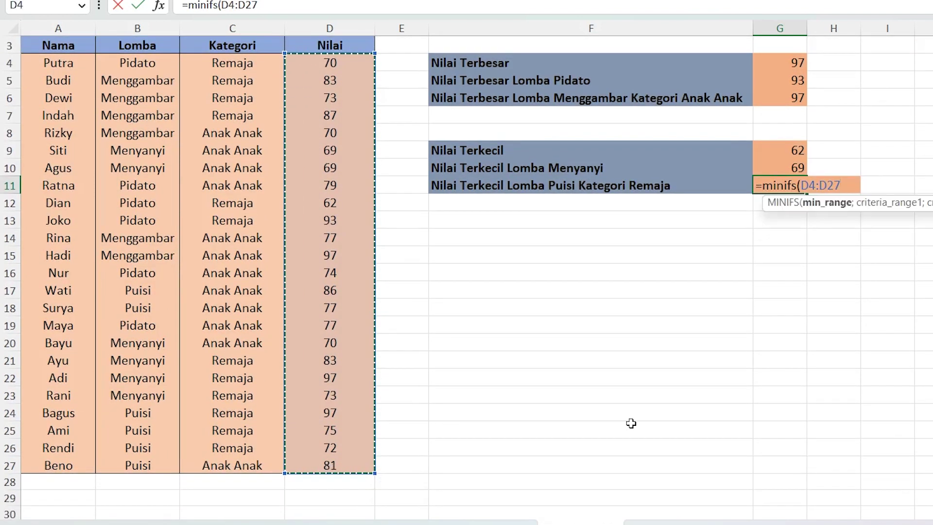
pyautogui.scroll(1, 631, 423)
pyautogui.write(';')
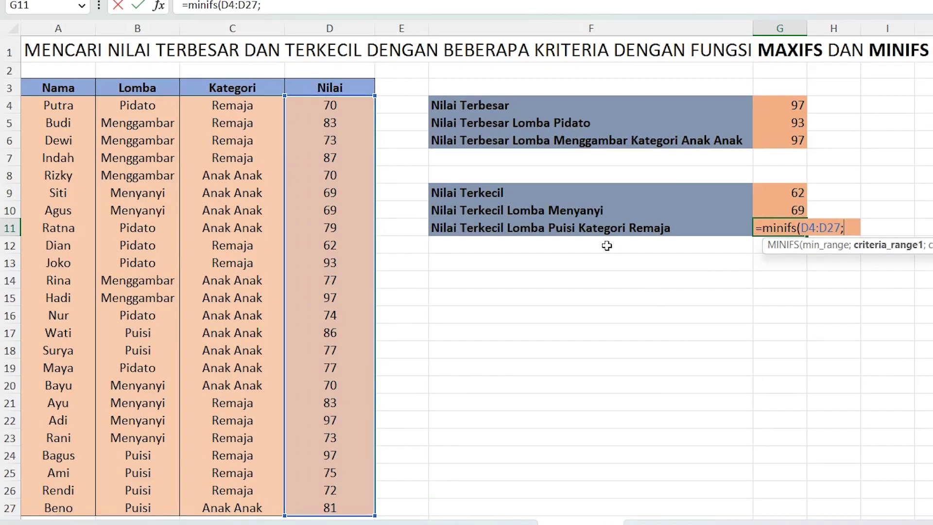
# - Add criteria B4:B27 = "Puisi" and C4:C27 = "Remaja" and commit, giving 72
pyautogui.moveTo(151, 106)
pyautogui.mouseDown()
pyautogui.moveTo(172, 389)
pyautogui.moveTo(168, 469)
pyautogui.mouseUp()
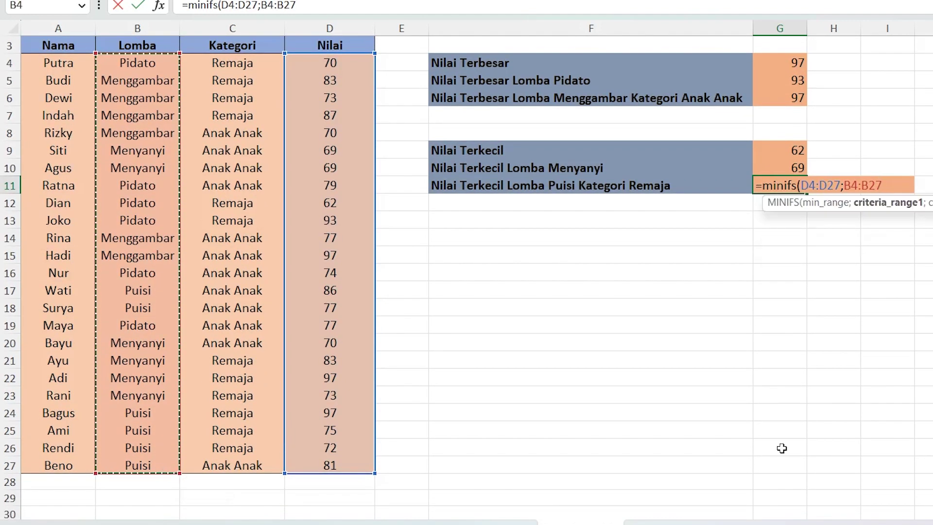
pyautogui.scroll(1, 781, 448)
pyautogui.write(';"Pu')
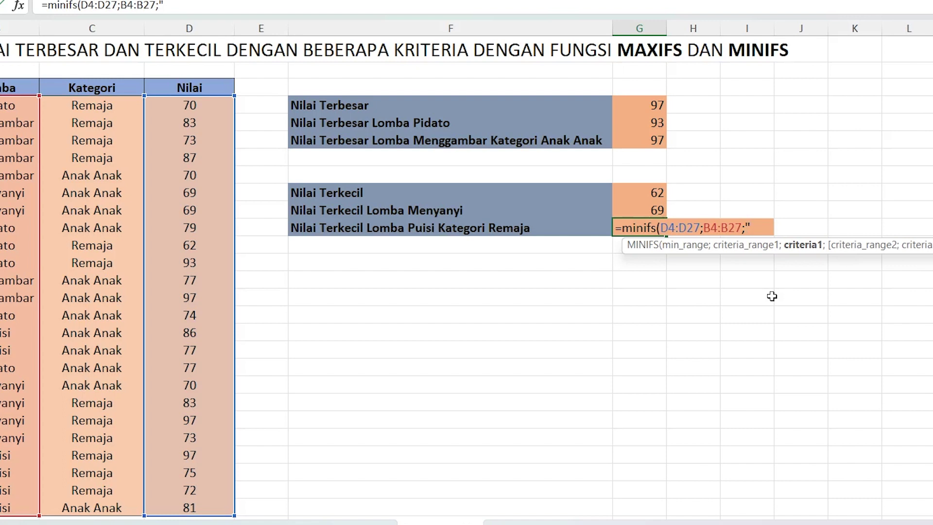
pyautogui.write('isi";')
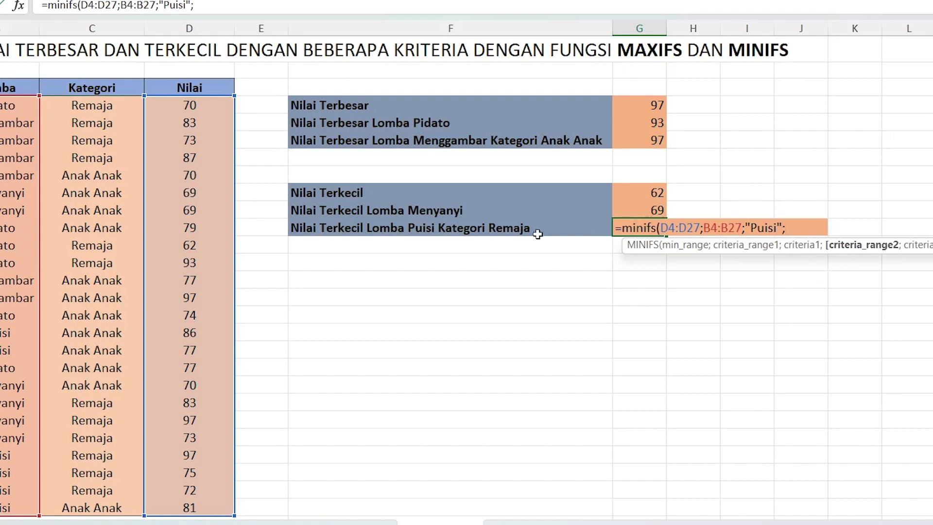
pyautogui.moveTo(99, 106); pyautogui.dragTo(111, 508)
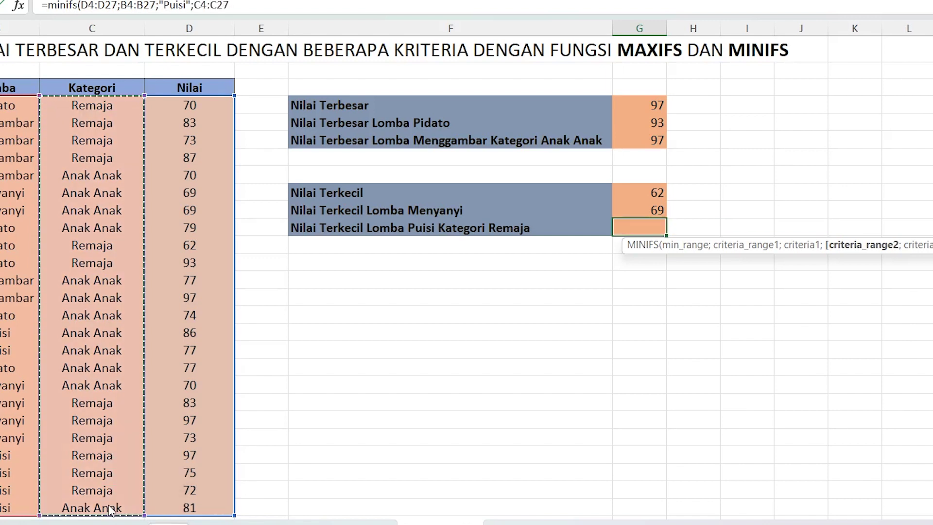
pyautogui.moveTo(111, 509); pyautogui.dragTo(100, 496)
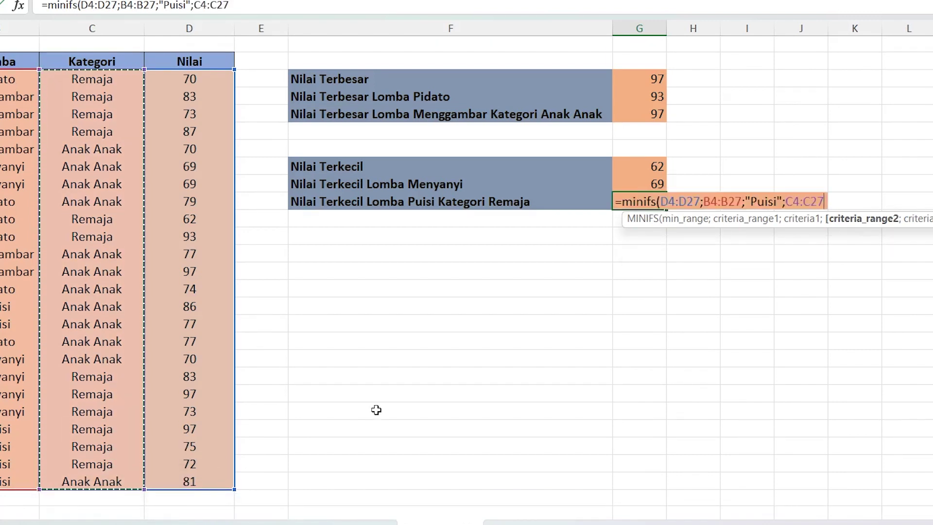
pyautogui.scroll(1, 376, 410)
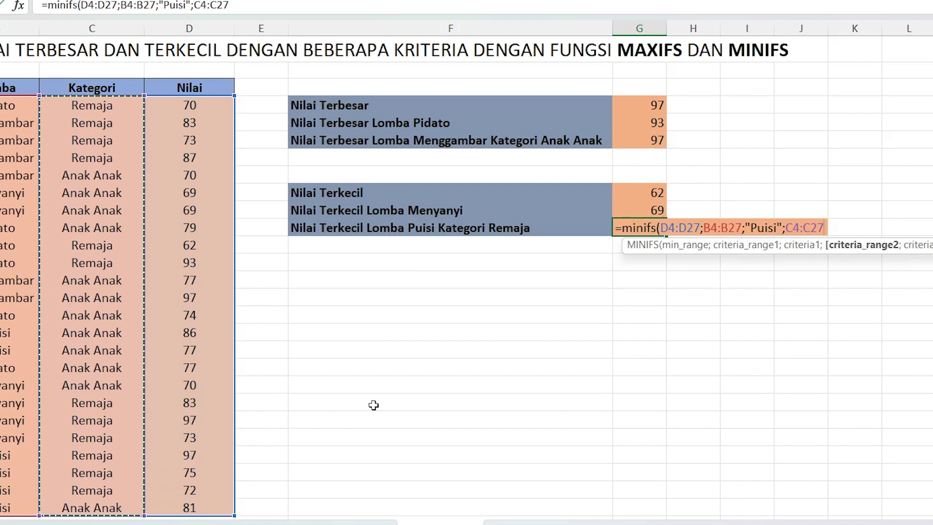
pyautogui.write(';')
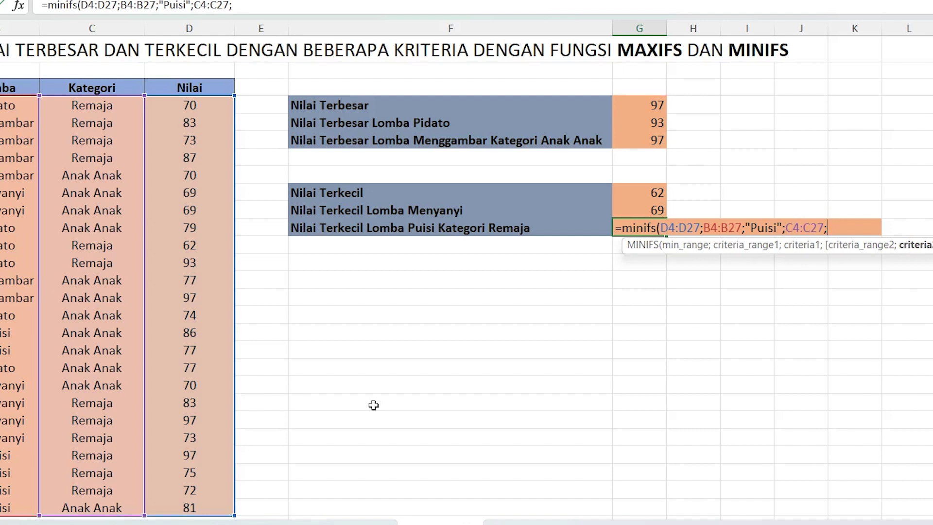
pyautogui.write('Remaja"')
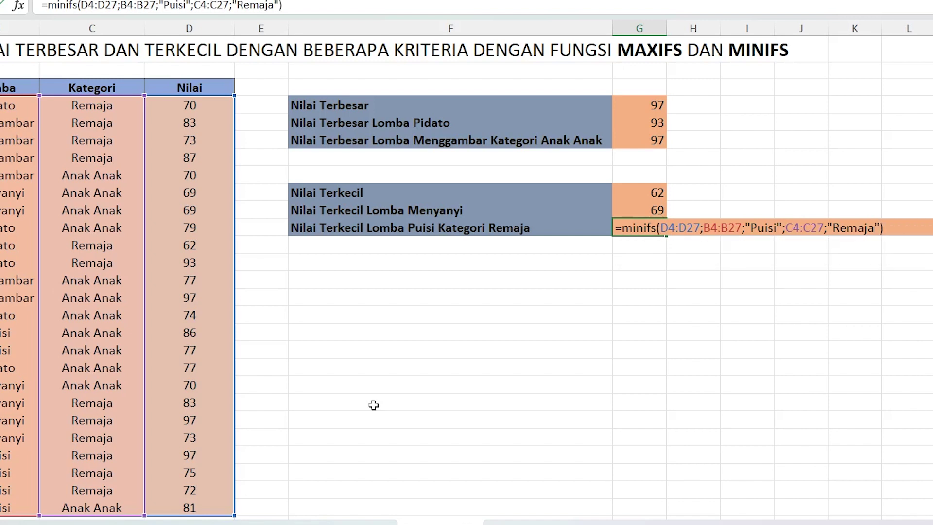
pyautogui.press('Return')
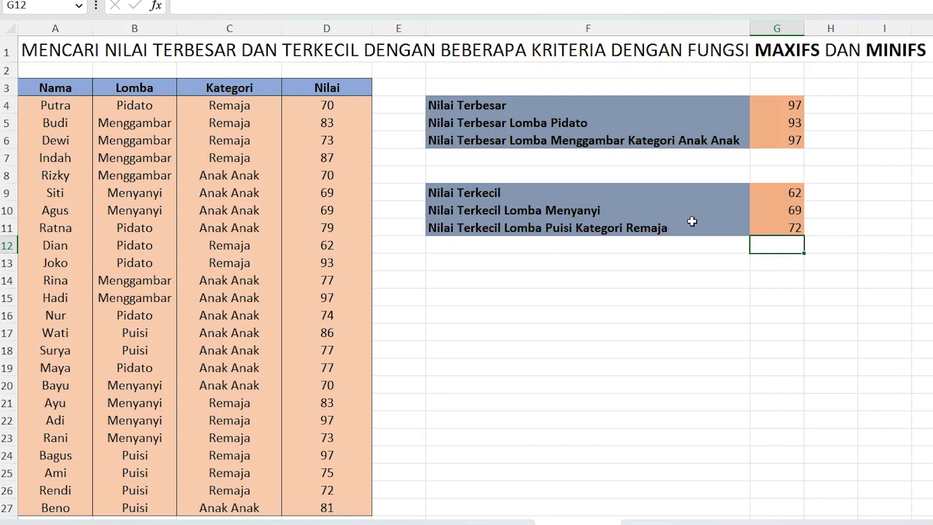
# - Colour the text of rows 24–26, the Puisi Remaja entries, red
pyautogui.click(766, 228)
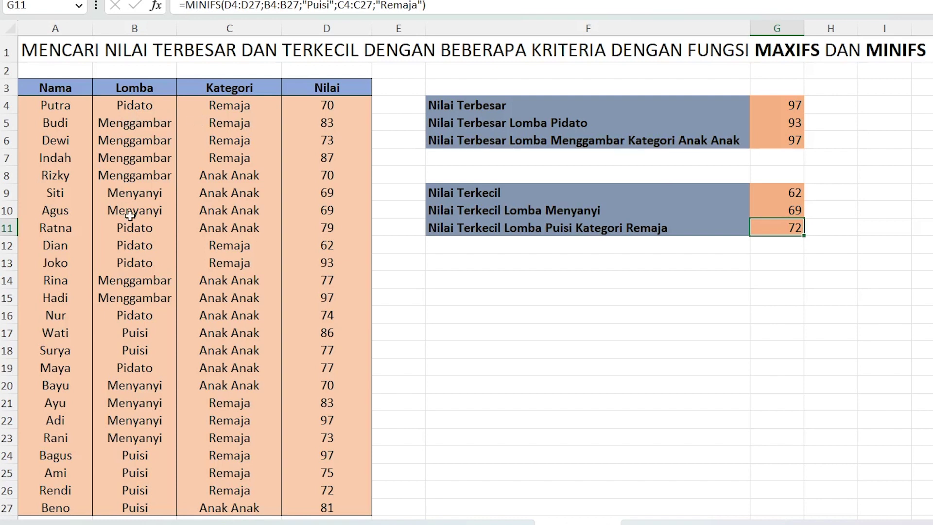
pyautogui.moveTo(111, 328); pyautogui.dragTo(216, 346)
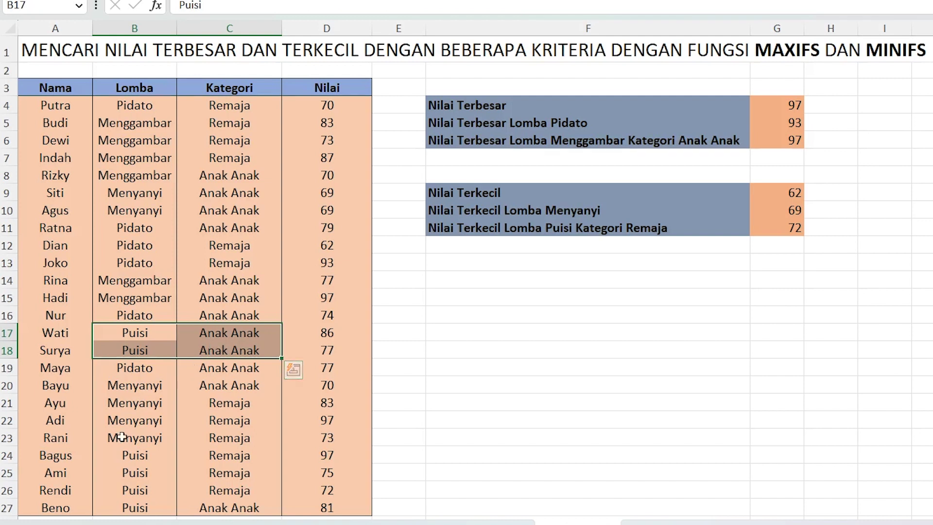
pyautogui.moveTo(63, 455)
pyautogui.mouseDown()
pyautogui.moveTo(218, 461)
pyautogui.moveTo(340, 490)
pyautogui.mouseUp()
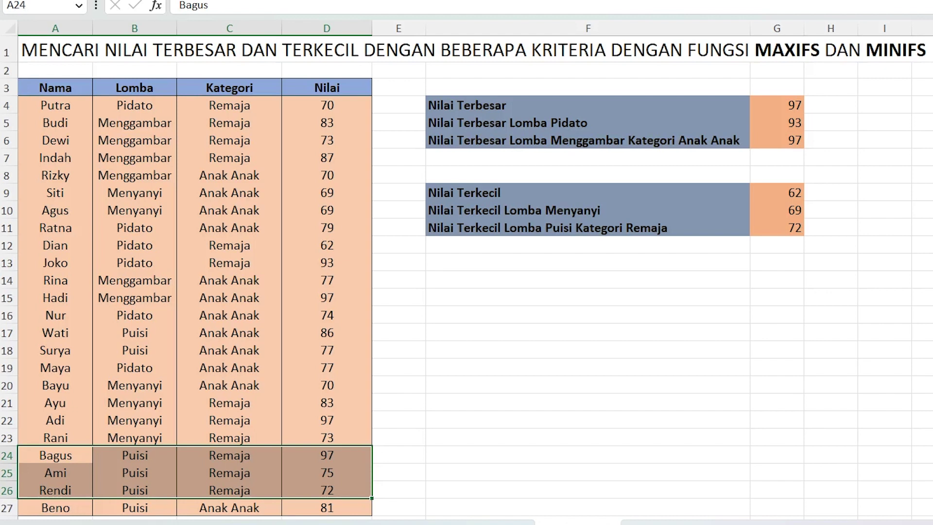
pyautogui.click(311, 2)
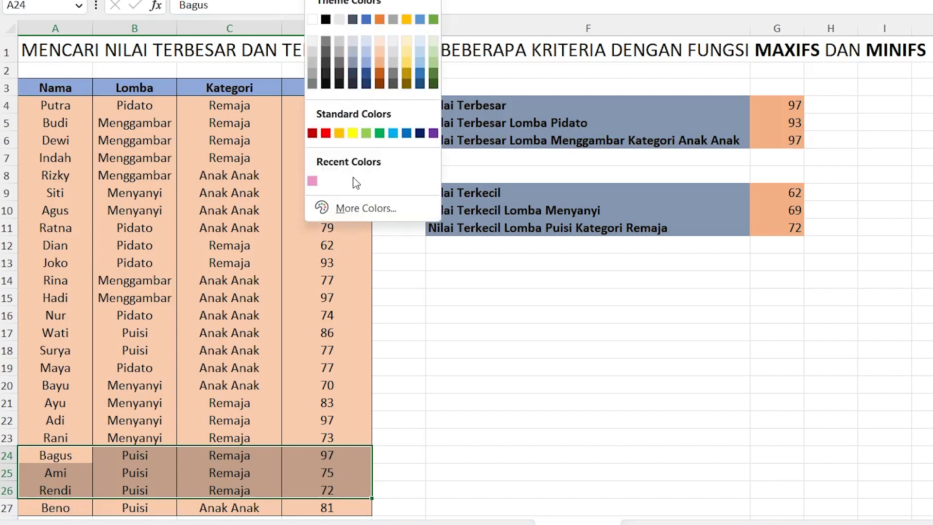
pyautogui.click(325, 133)
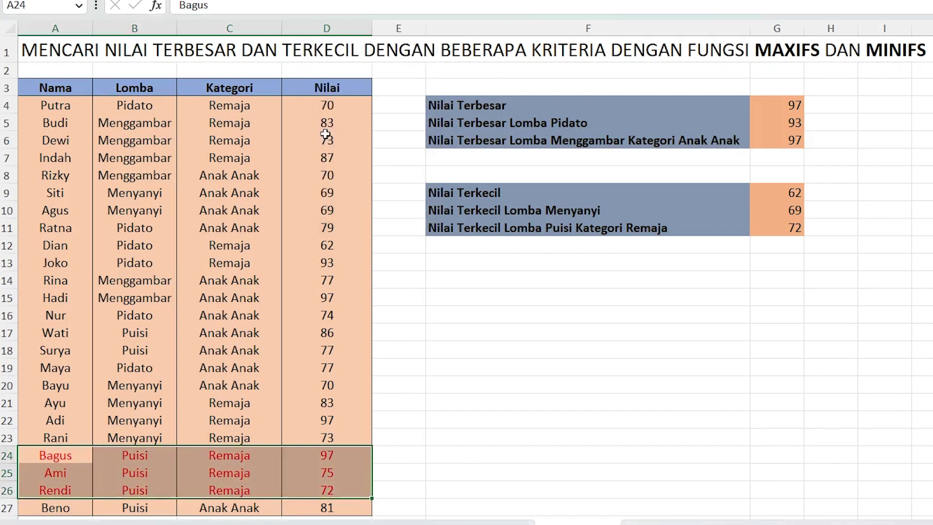
# - Compare scores 97, 75 and 72 in D24:D26 with the 72 result in G11
pyautogui.click(348, 456)
pyautogui.click(346, 478)
pyautogui.click(338, 493)
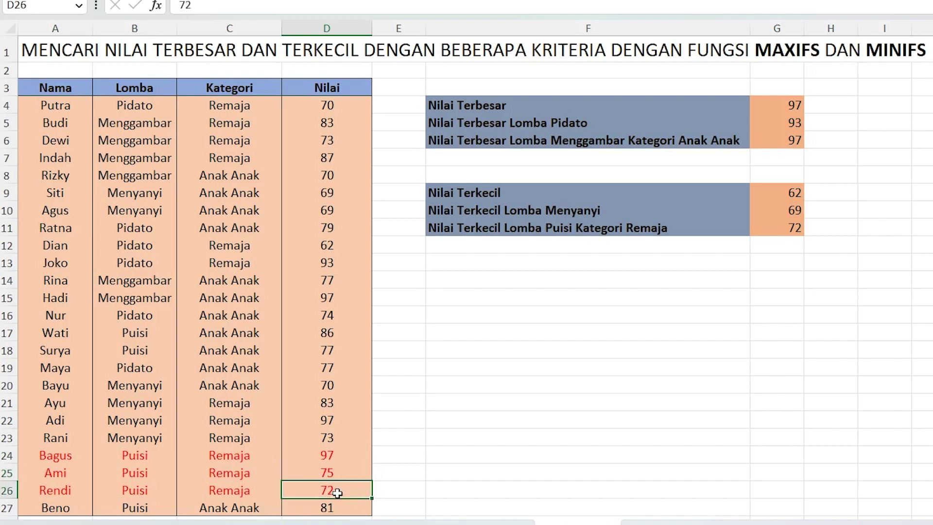
pyautogui.moveTo(349, 454); pyautogui.dragTo(346, 490)
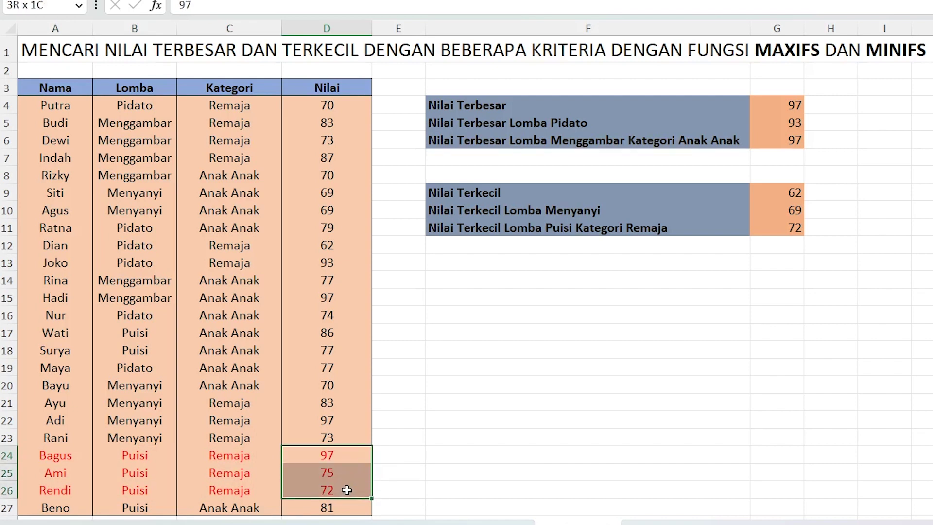
pyautogui.click(346, 490)
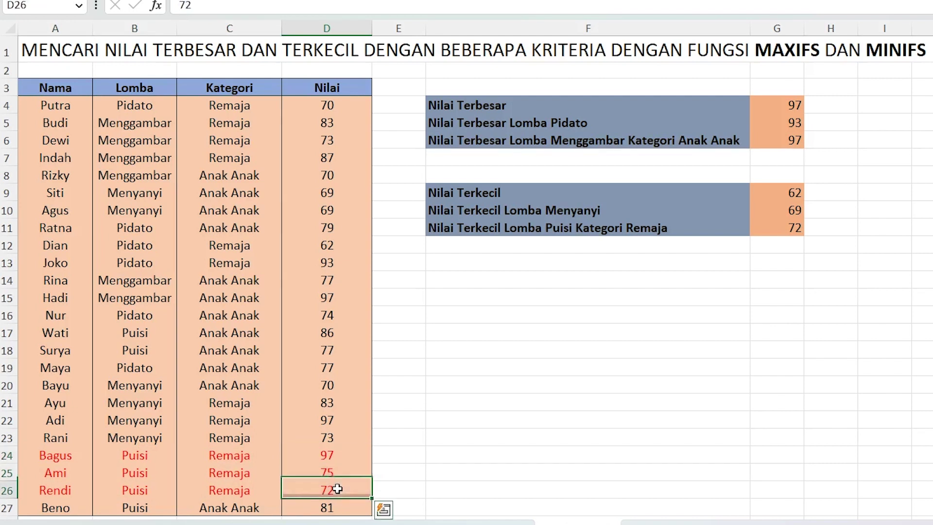
pyautogui.click(768, 229)
pyautogui.click(512, 266)
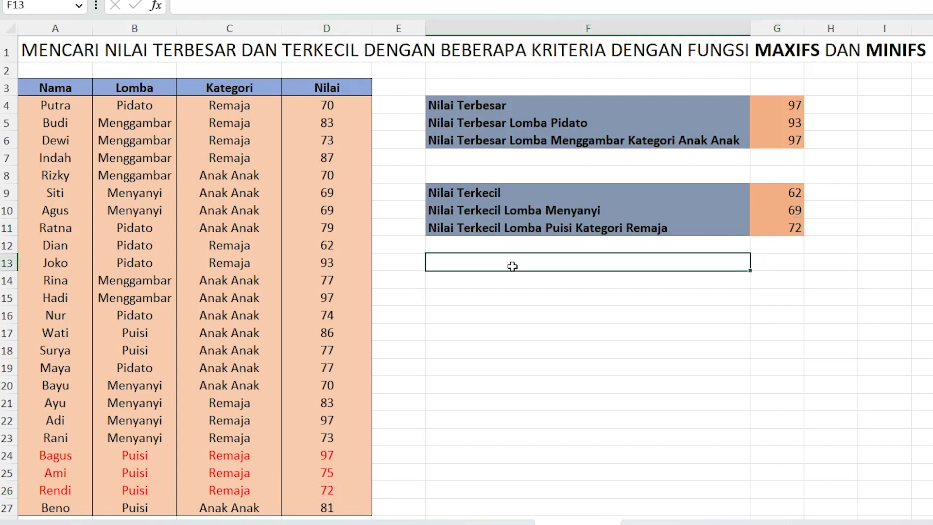